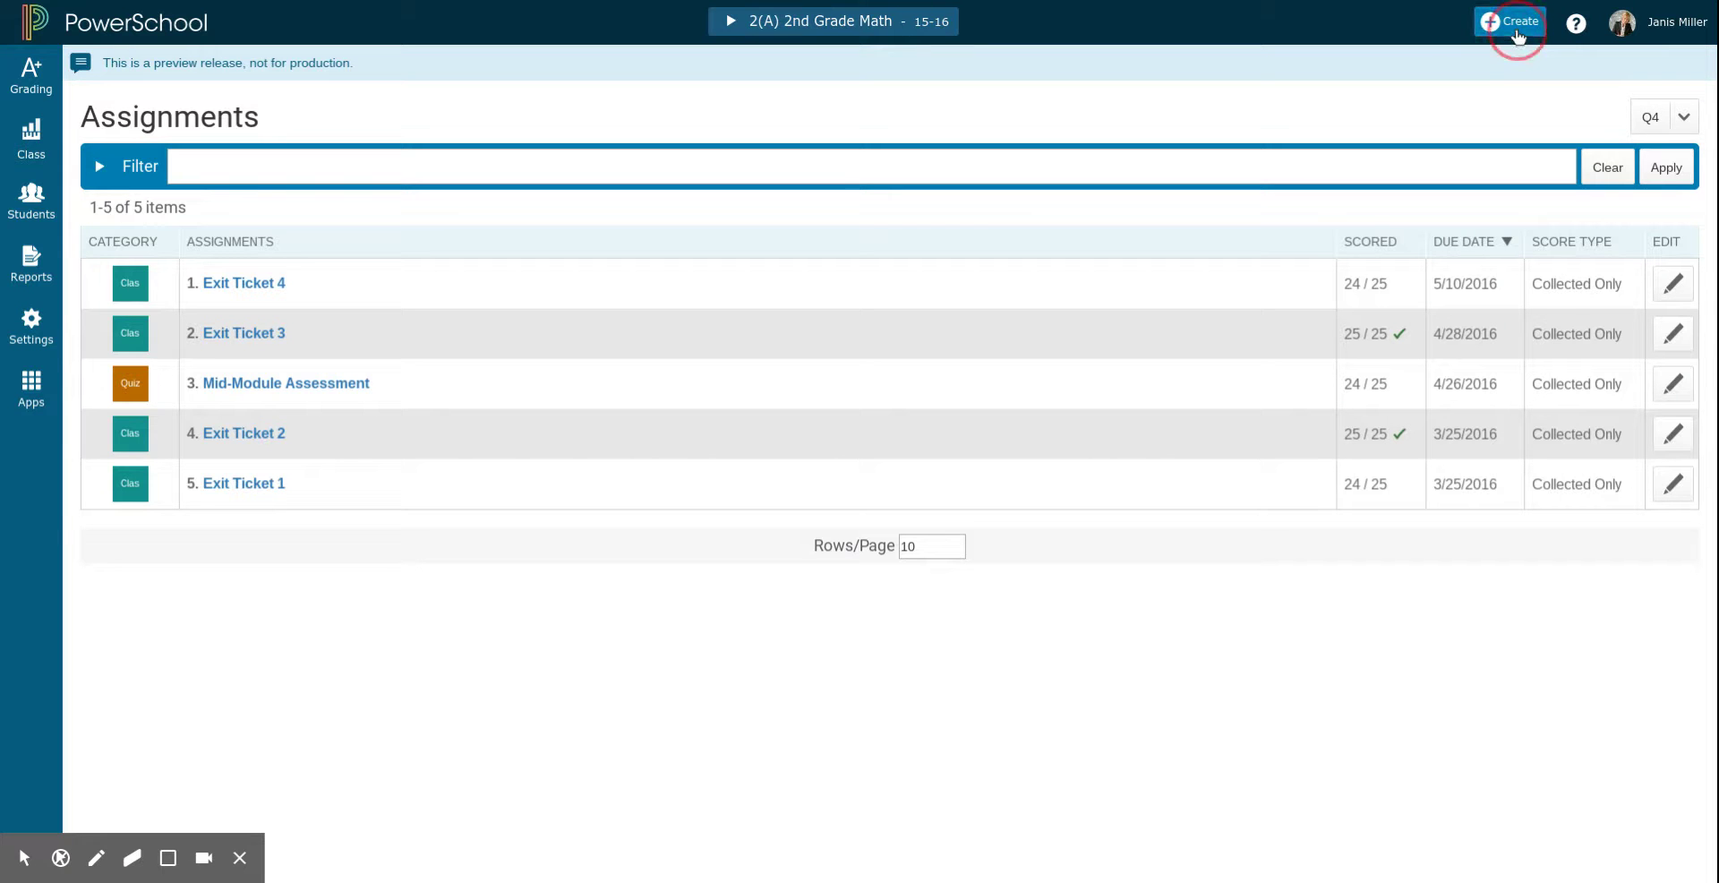
Step: Start a new assignment and review the classes it can be assigned to, keeping 2(A) 2nd Grade Math
{"action": "left_click", "coordinate": [1513, 34]}
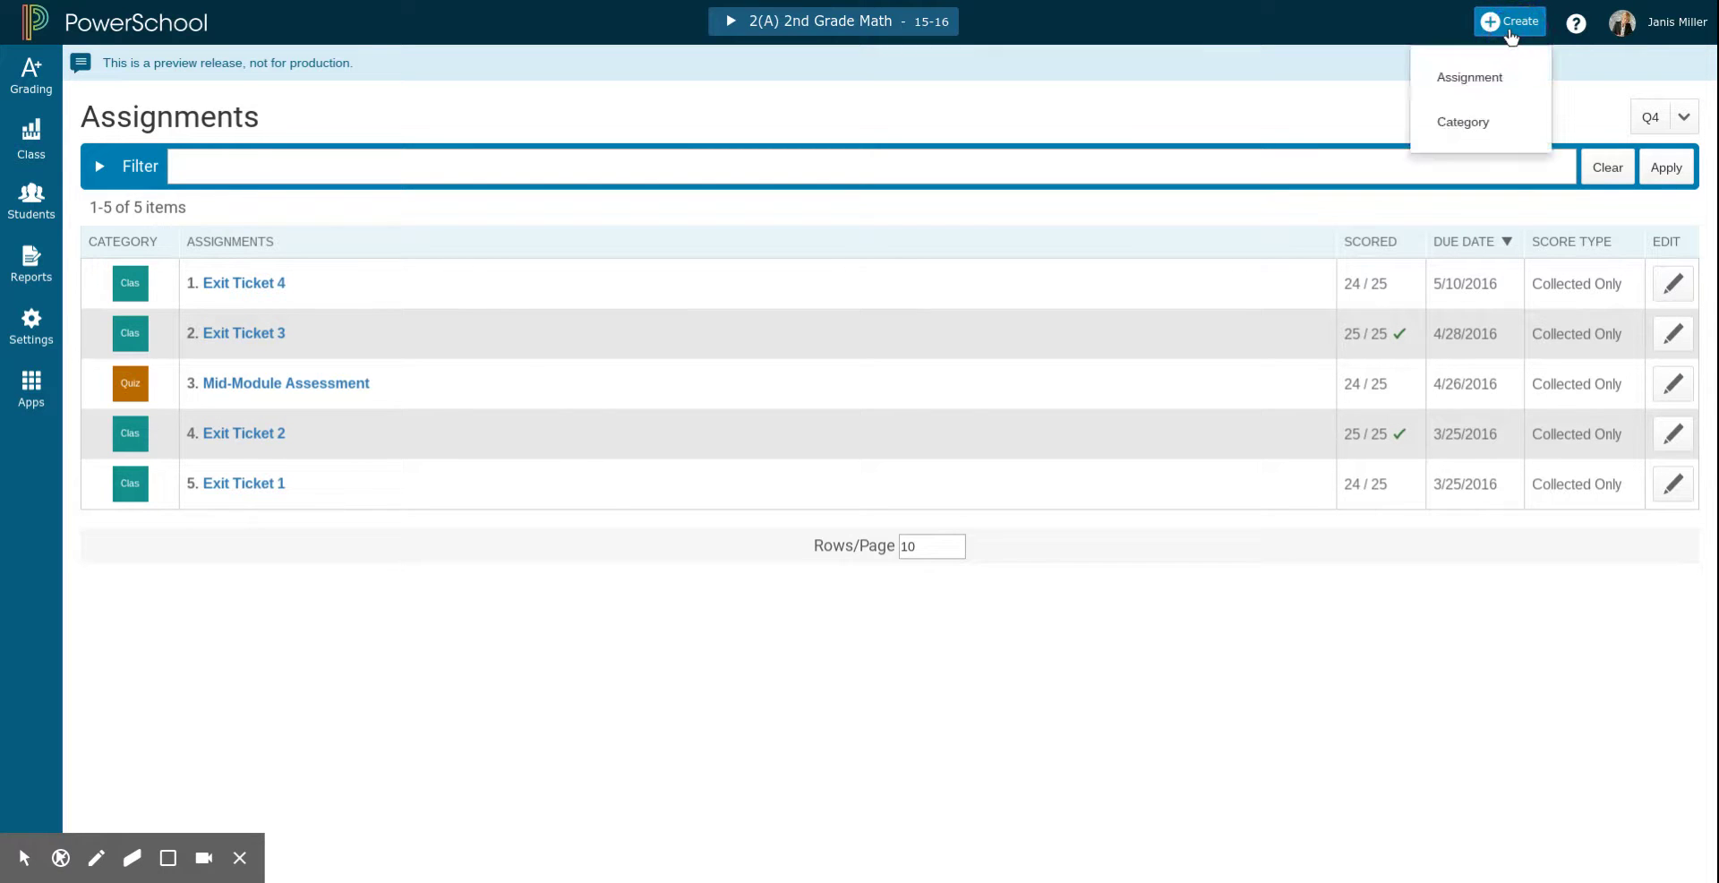
{"action": "left_click", "coordinate": [1470, 82]}
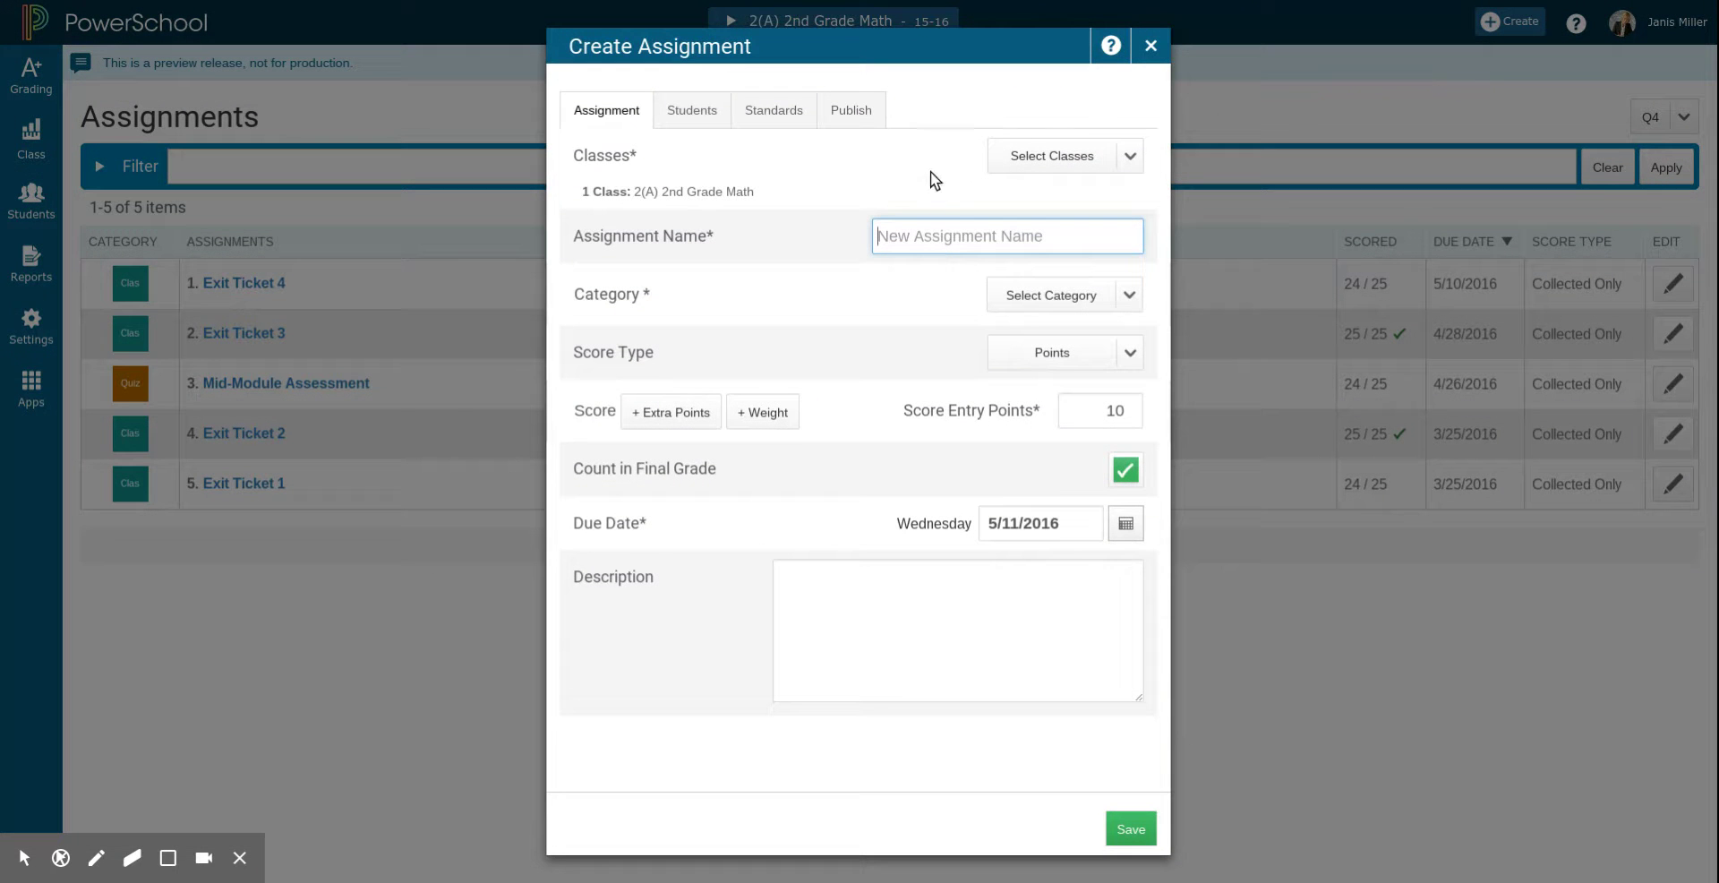
{"action": "left_click", "coordinate": [1071, 156]}
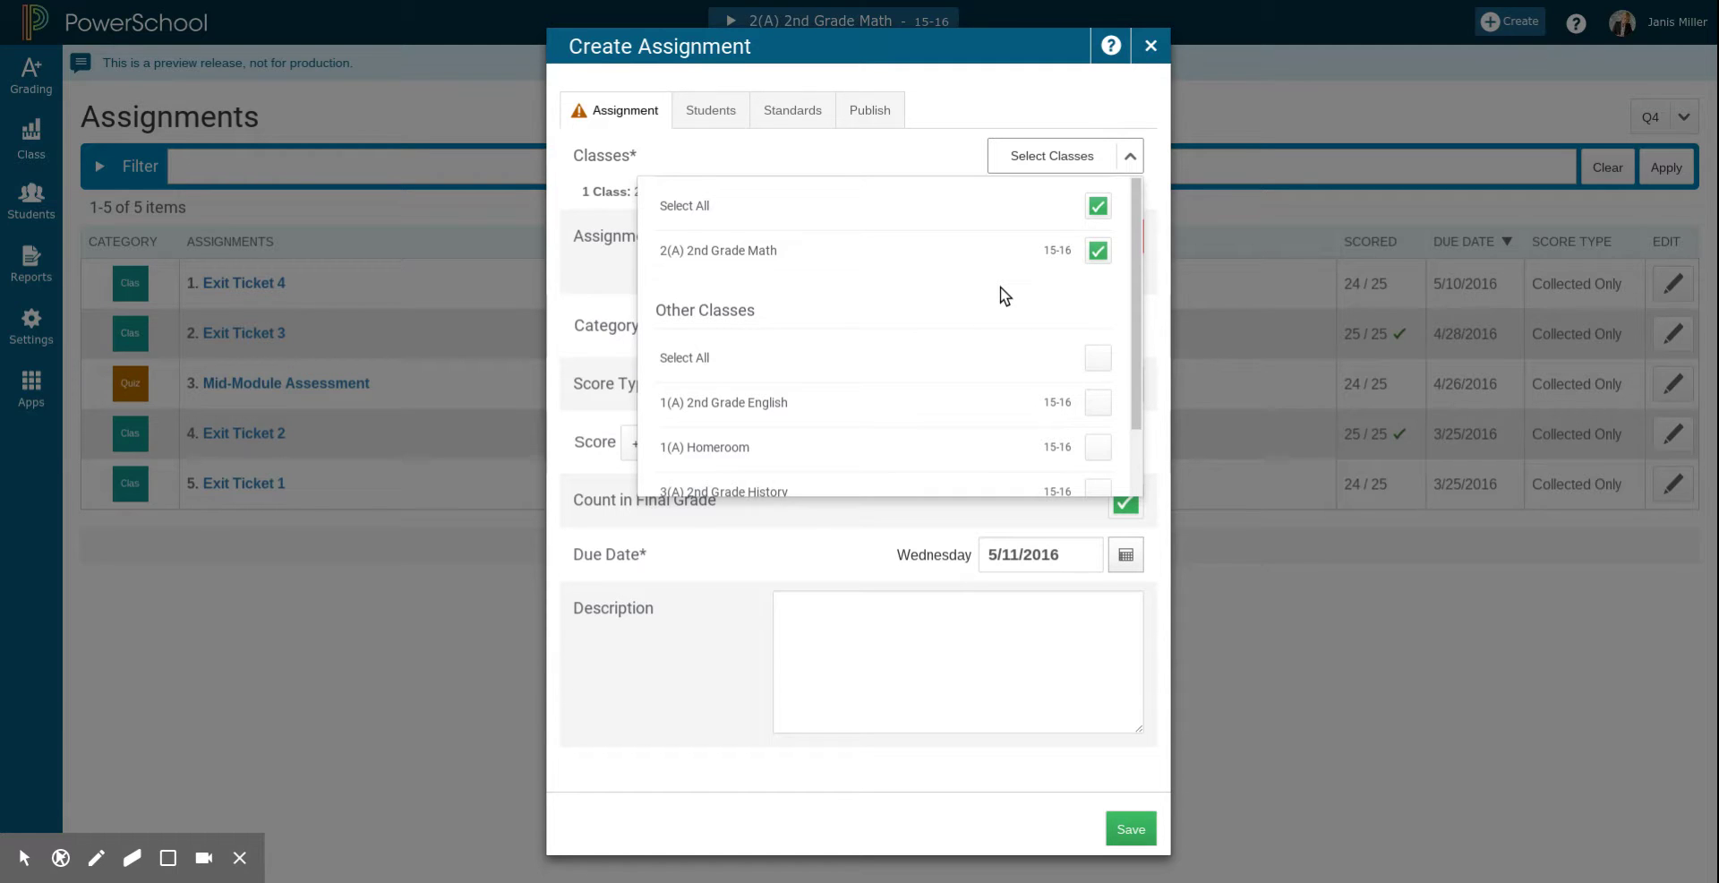
{"action": "scroll", "coordinate": [1001, 286], "scroll_direction": "down", "scroll_amount": 2}
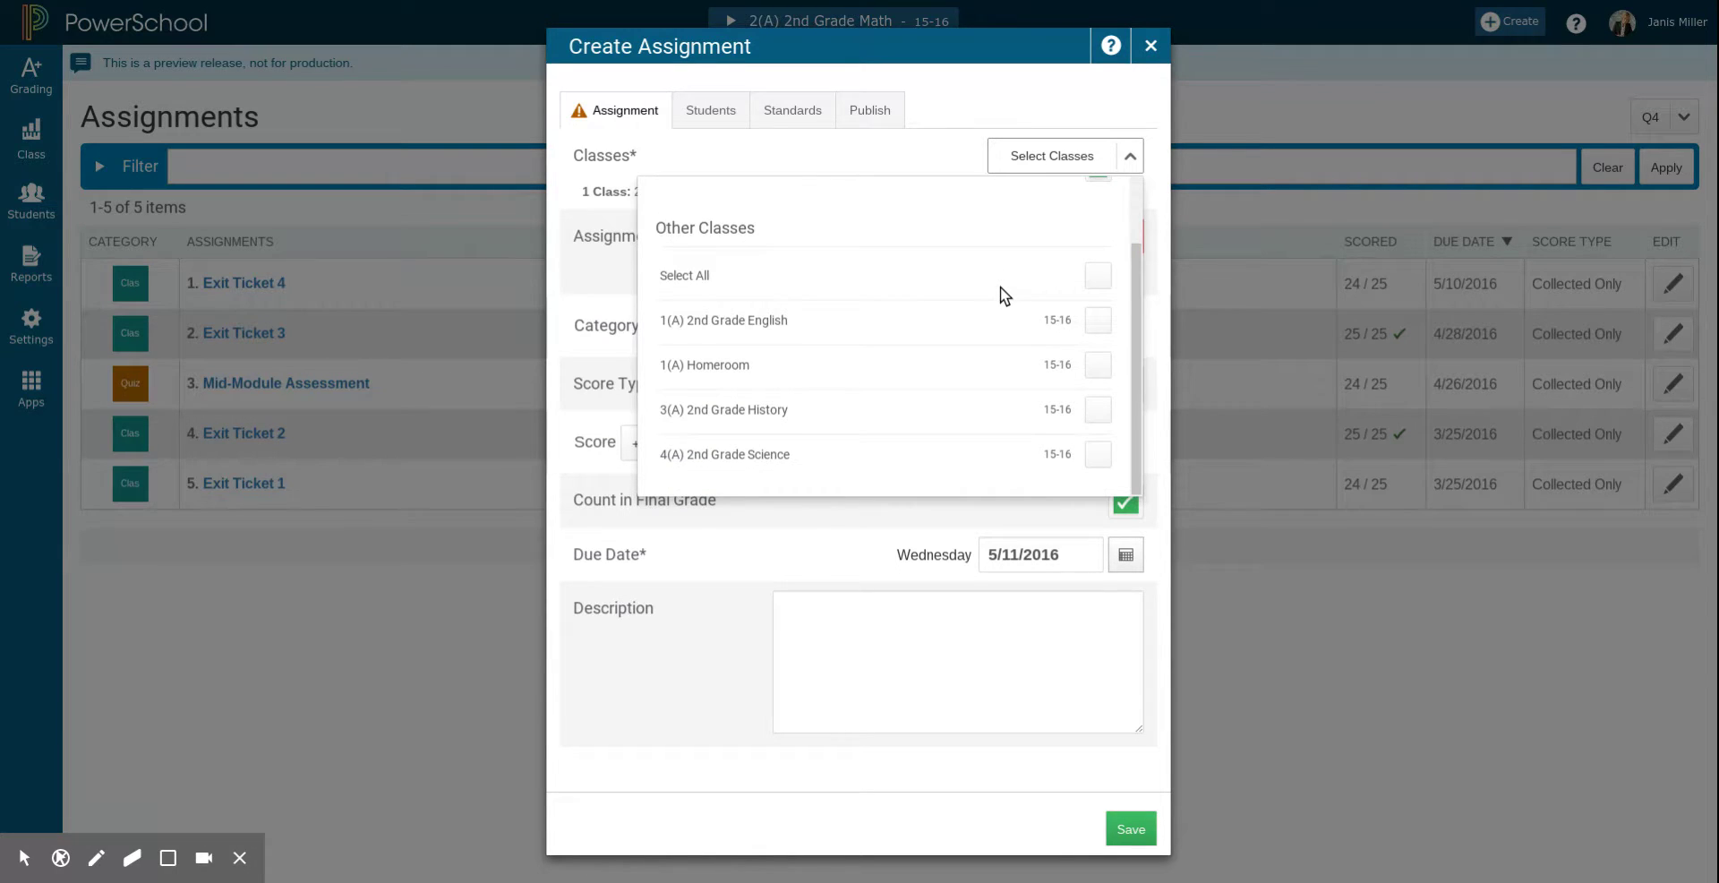
{"action": "scroll", "coordinate": [1002, 287], "scroll_direction": "up", "scroll_amount": 2}
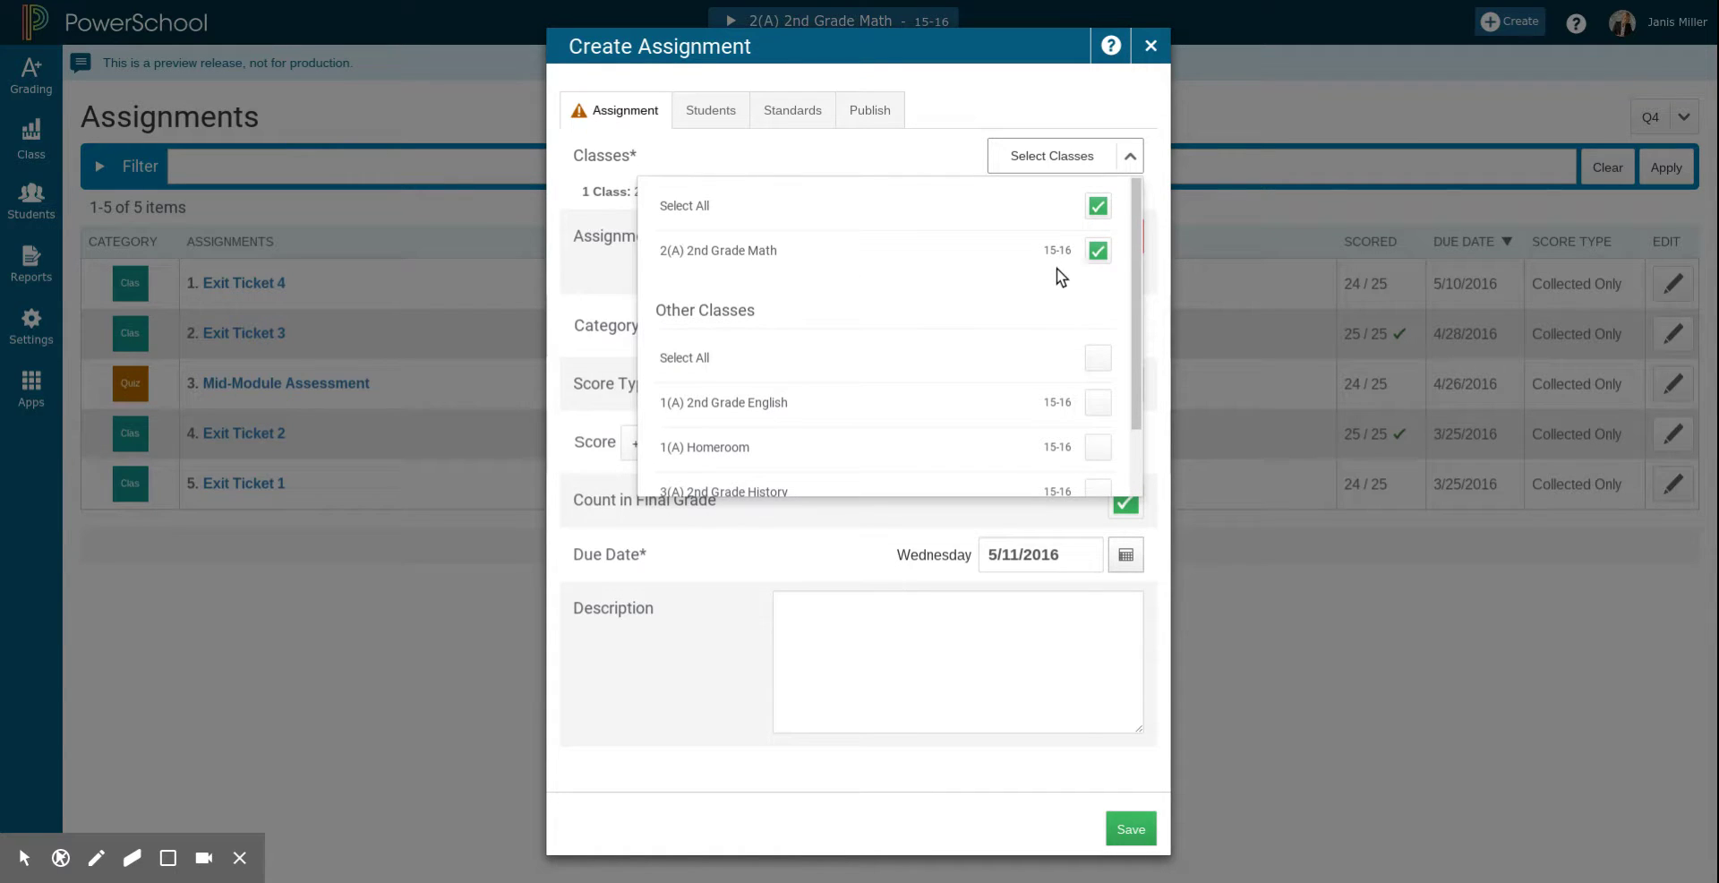
{"action": "scroll", "coordinate": [1051, 289], "scroll_direction": "down", "scroll_amount": 1}
{"action": "scroll", "coordinate": [908, 277], "scroll_direction": "up", "scroll_amount": 1}
{"action": "scroll", "coordinate": [955, 260], "scroll_direction": "down", "scroll_amount": 1}
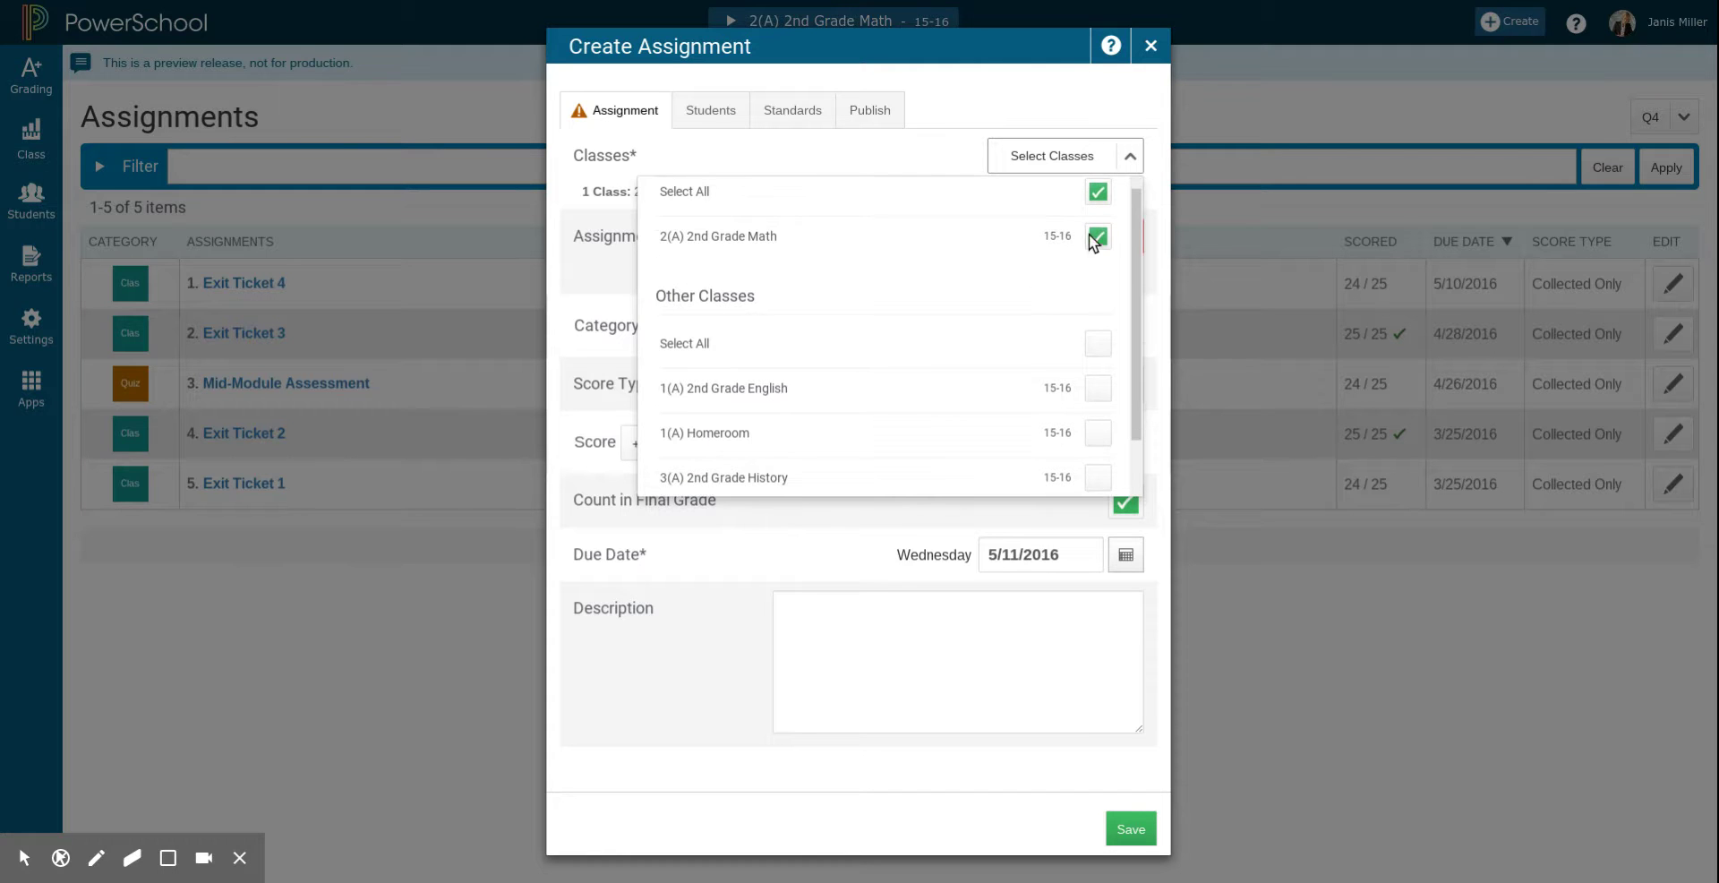
{"action": "scroll", "coordinate": [1048, 331], "scroll_direction": "down", "scroll_amount": 2}
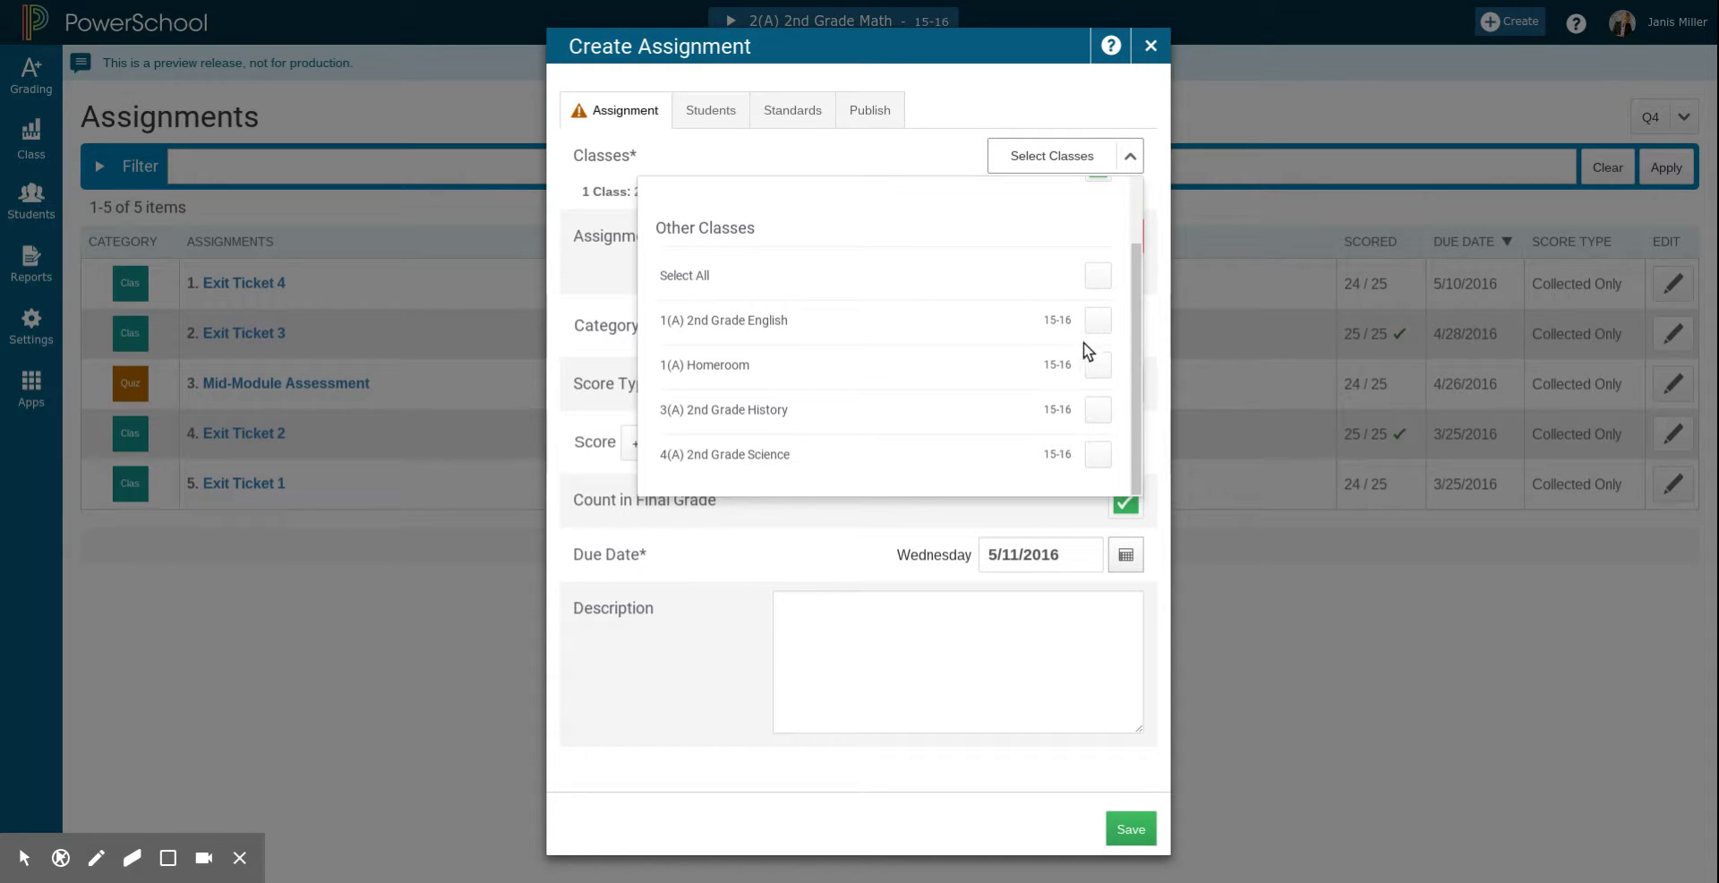
{"action": "left_click", "coordinate": [889, 161]}
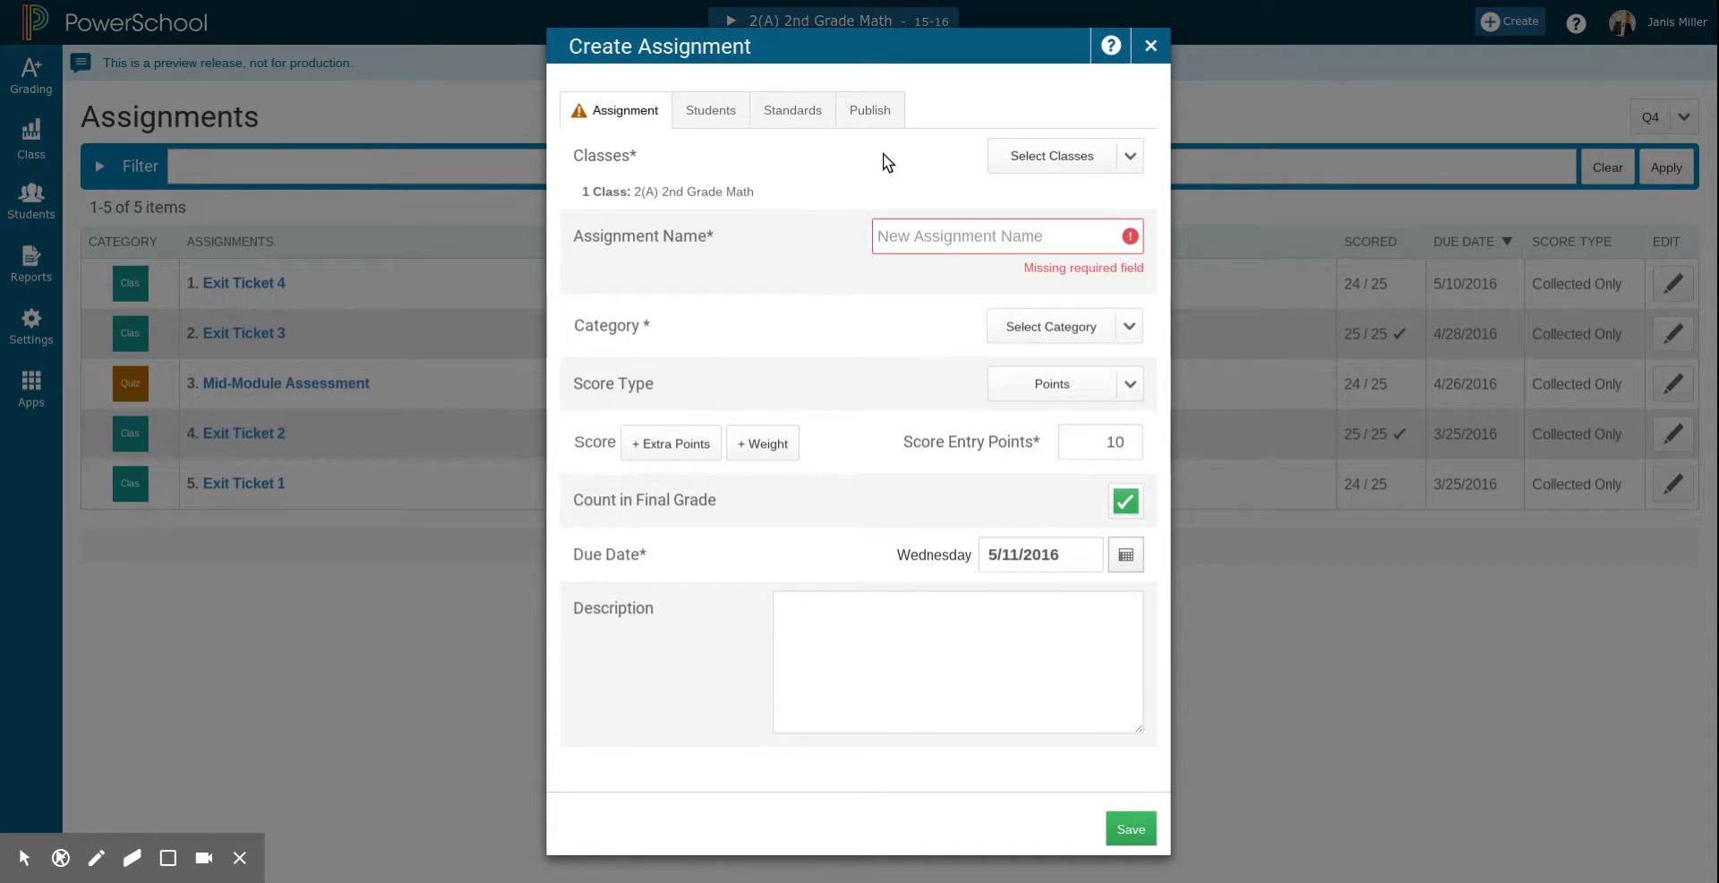
Step: Name the assignment Exit Ticket 5 and assign it to the Classwork category
{"action": "left_click", "coordinate": [962, 234]}
{"action": "type", "text": "Ex"}
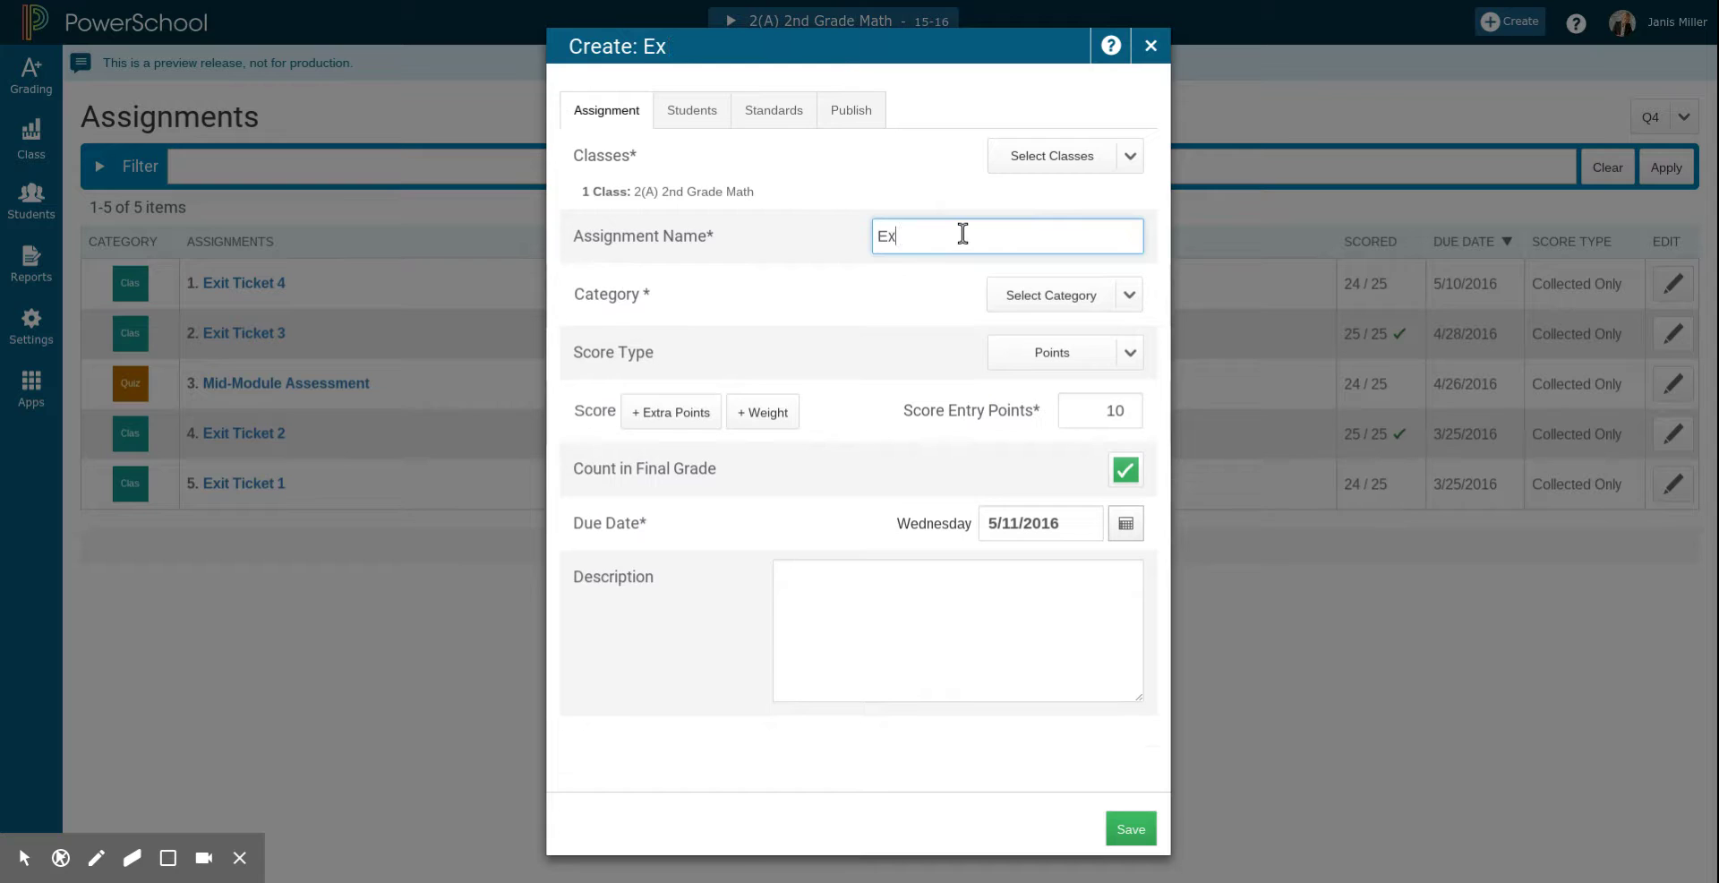
{"action": "type", "text": "it Ticket 5"}
{"action": "left_click", "coordinate": [1125, 293]}
{"action": "left_click", "coordinate": [1088, 350]}
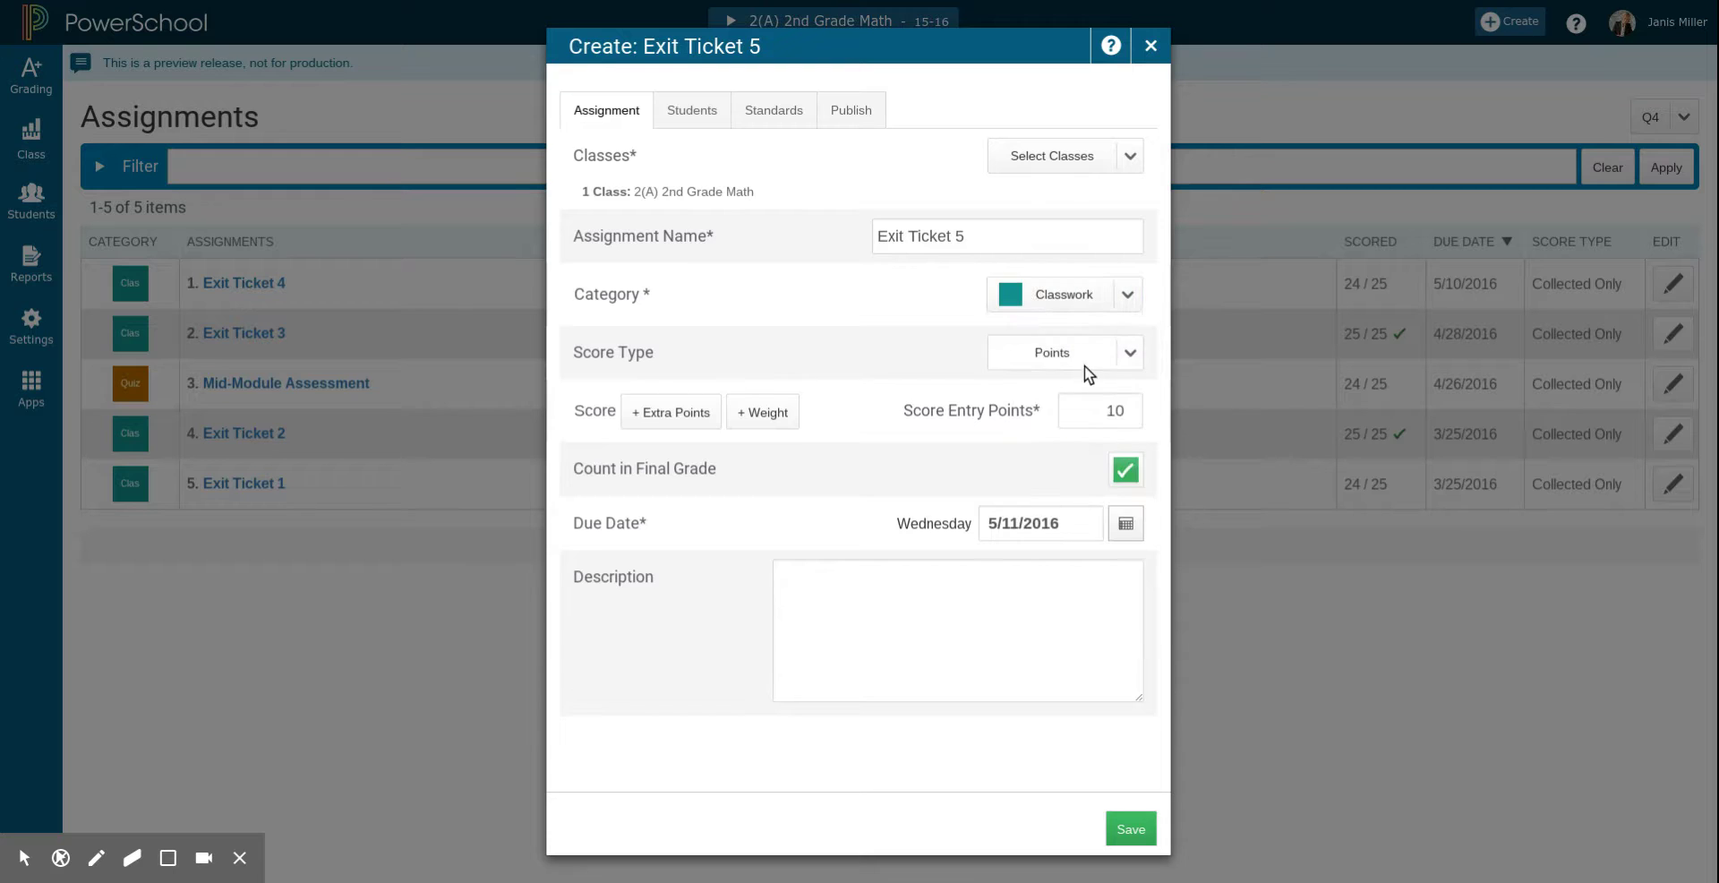
Step: Set the score type to Collected Only and check which students the assignment applies to
{"action": "left_click", "coordinate": [1086, 366]}
{"action": "left_click", "coordinate": [1078, 540]}
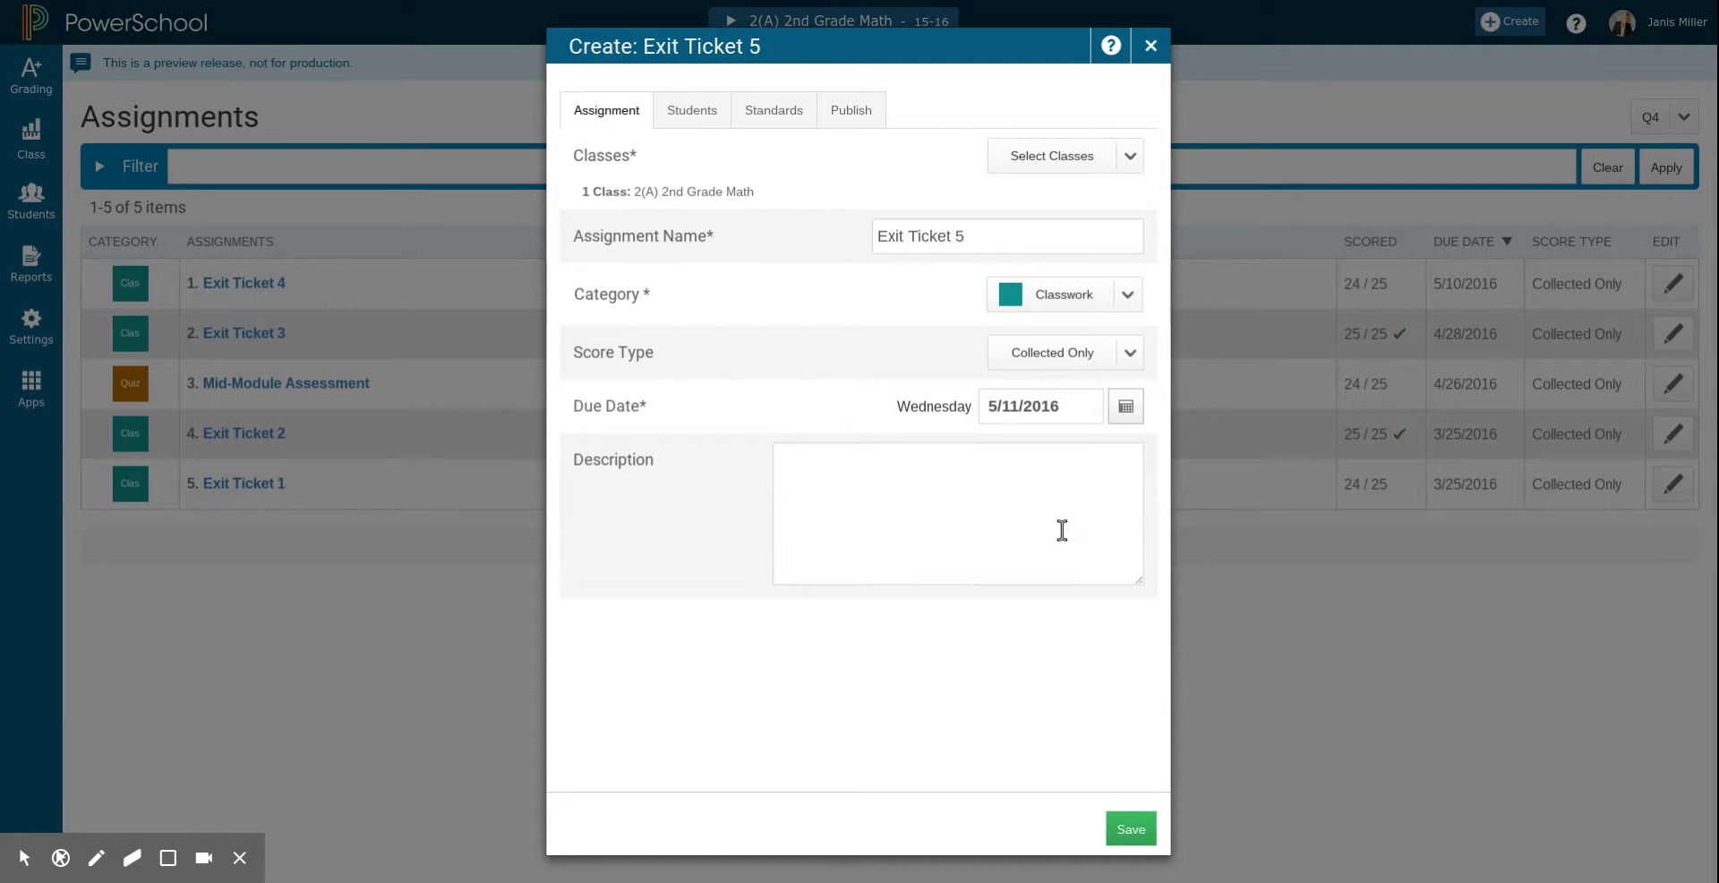
{"action": "left_click", "coordinate": [693, 120]}
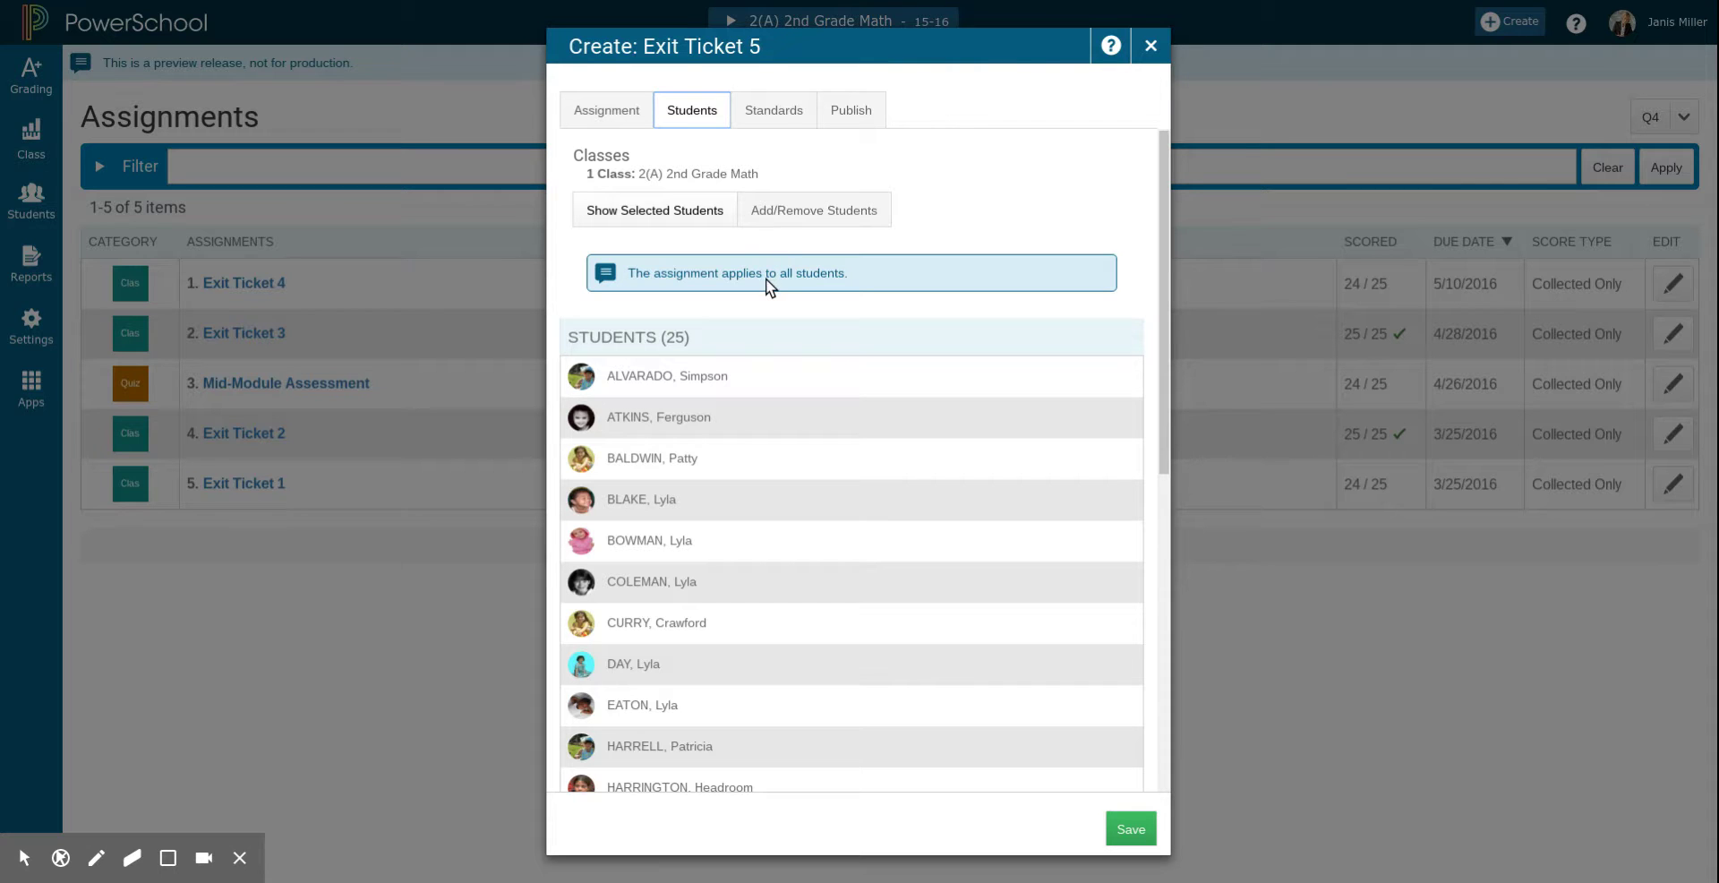
Step: Align the assignment with standards MAT.B.10.AG and MAT.B.12.AG
{"action": "left_click", "coordinate": [752, 115]}
{"action": "left_click", "coordinate": [1109, 351]}
{"action": "left_click", "coordinate": [1111, 434]}
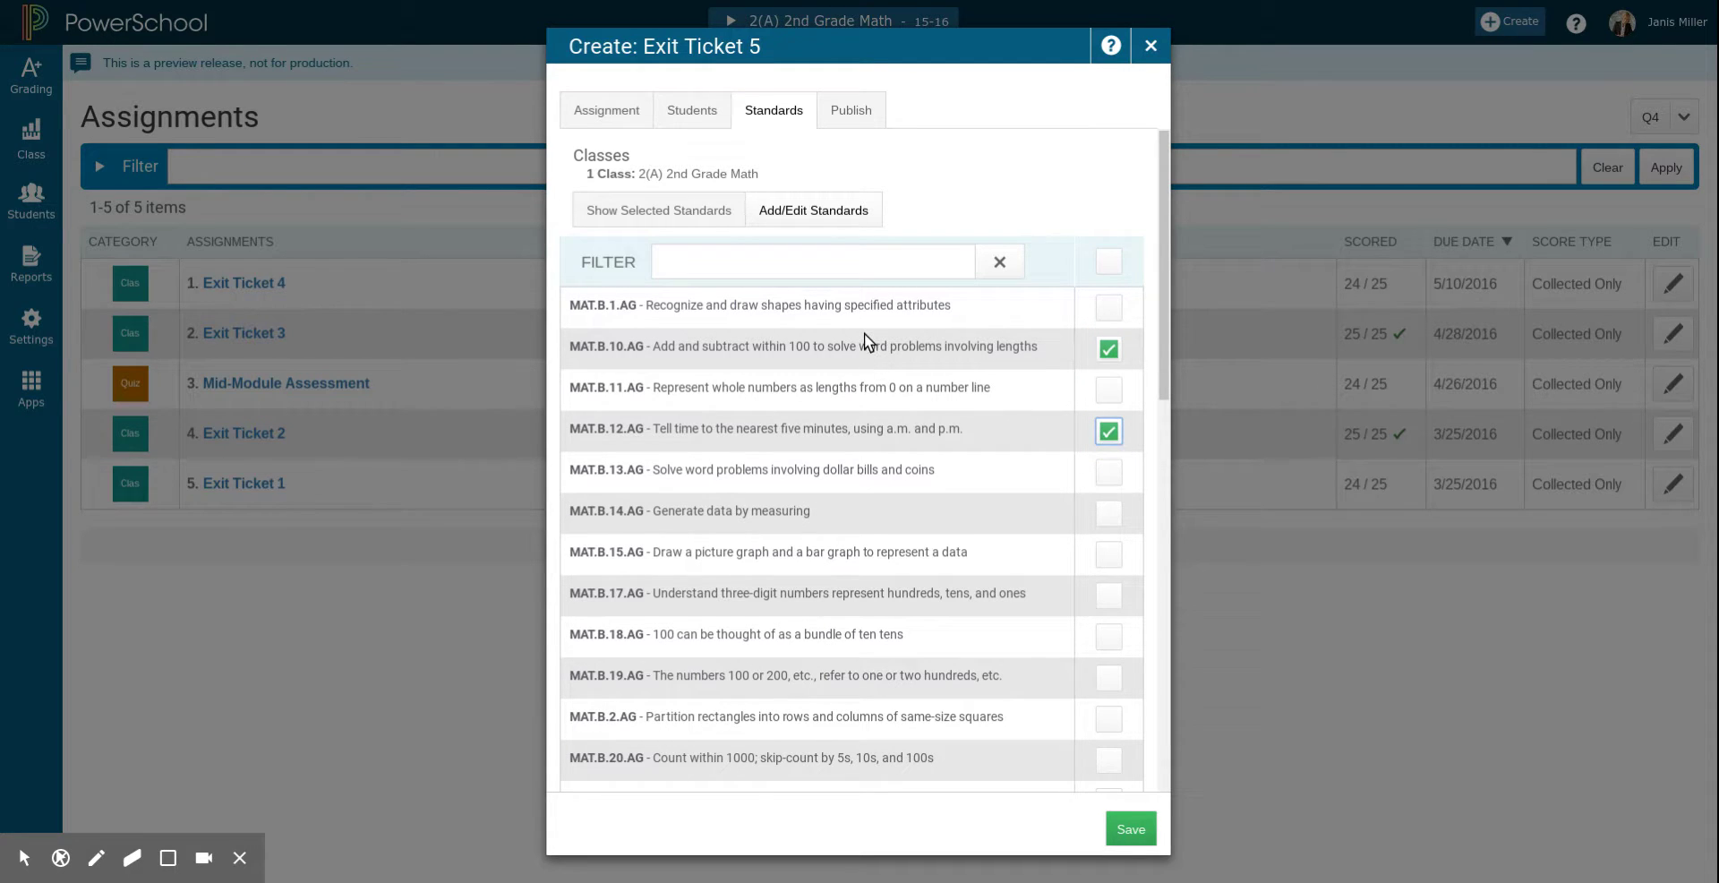
Step: Check the assignment's publishing options, save the assignment and close its dialog
{"action": "left_click", "coordinate": [825, 117]}
{"action": "left_click", "coordinate": [1121, 822]}
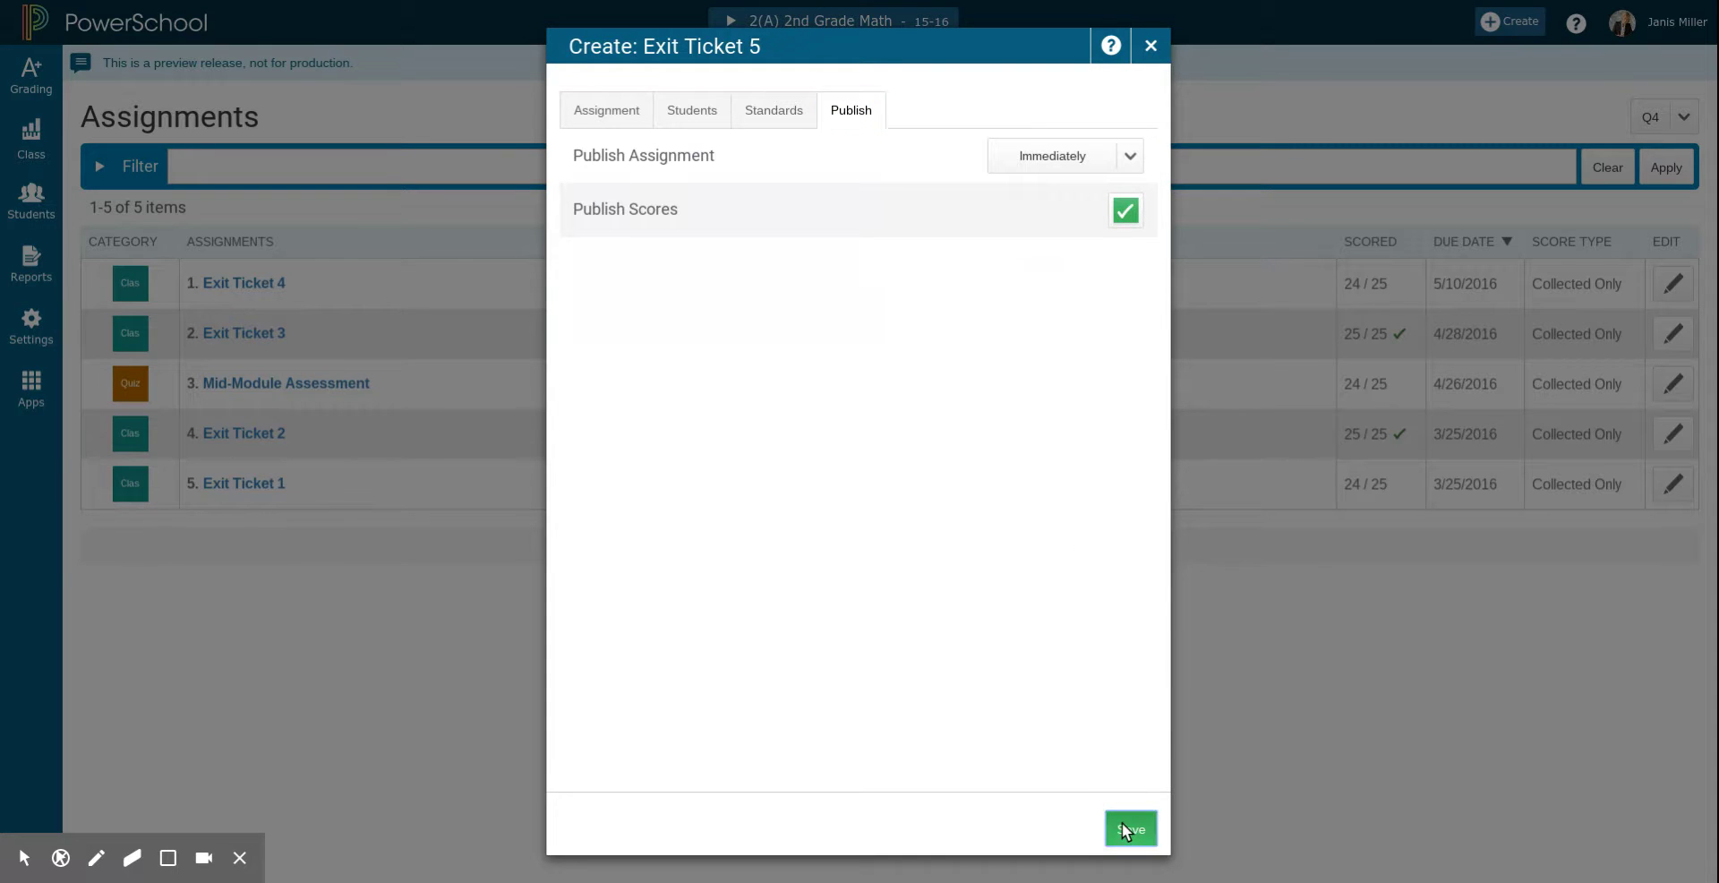
{"action": "left_click", "coordinate": [1148, 44]}
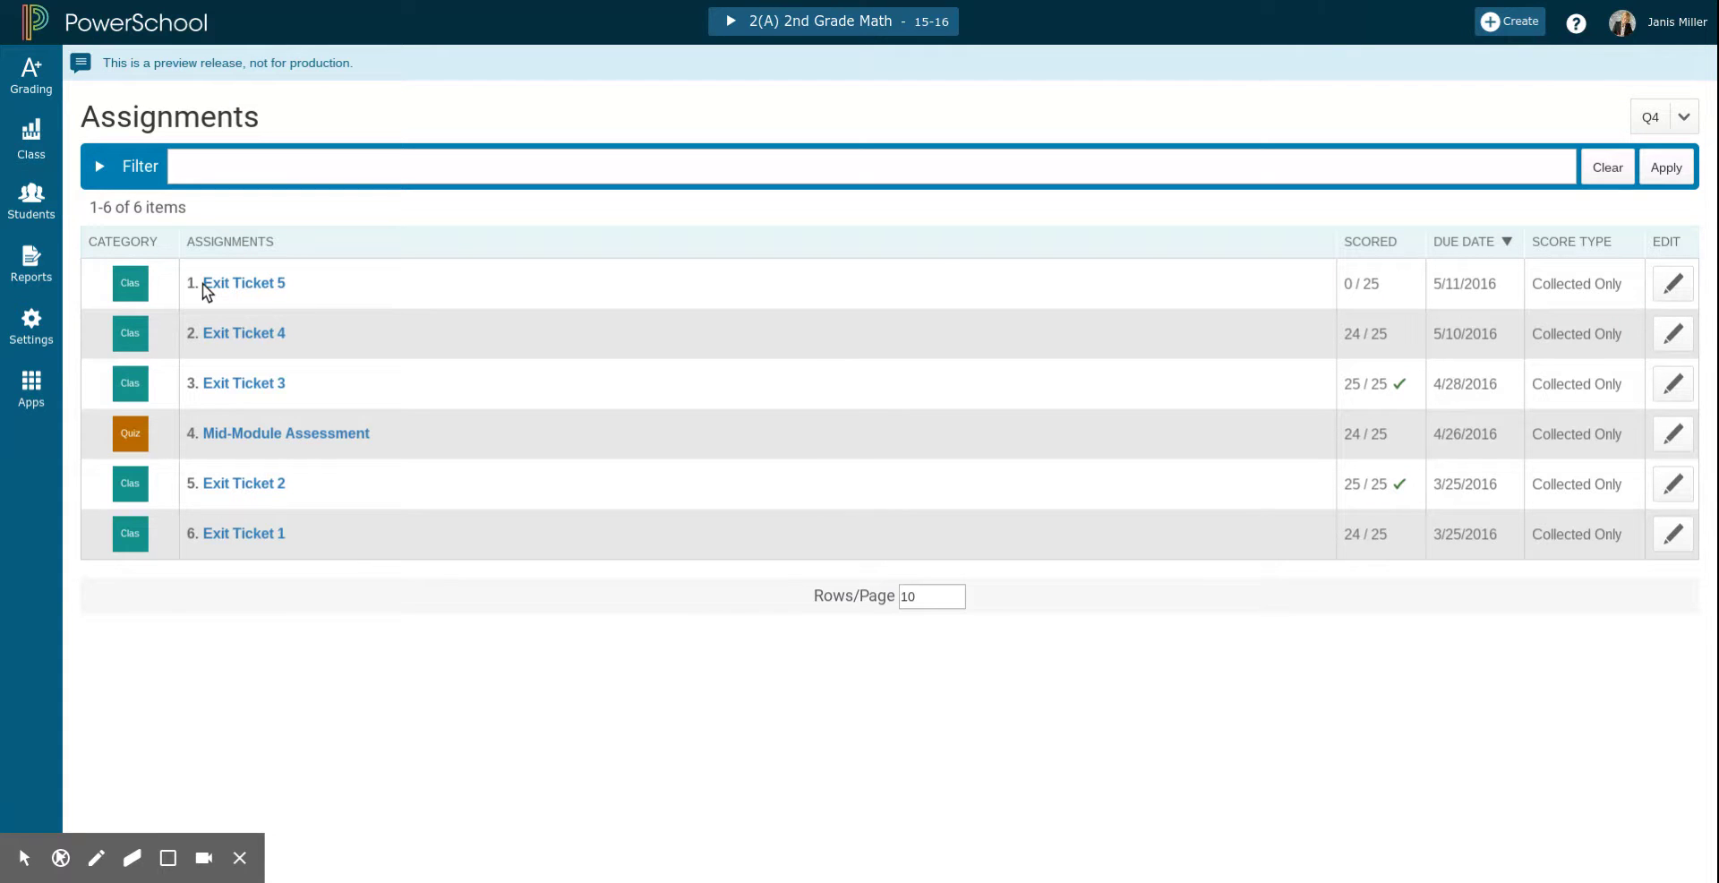
Step: Open the Exit Ticket 5 scoresheet and examine the entry options of its score and standards columns
{"action": "left_click", "coordinate": [231, 285]}
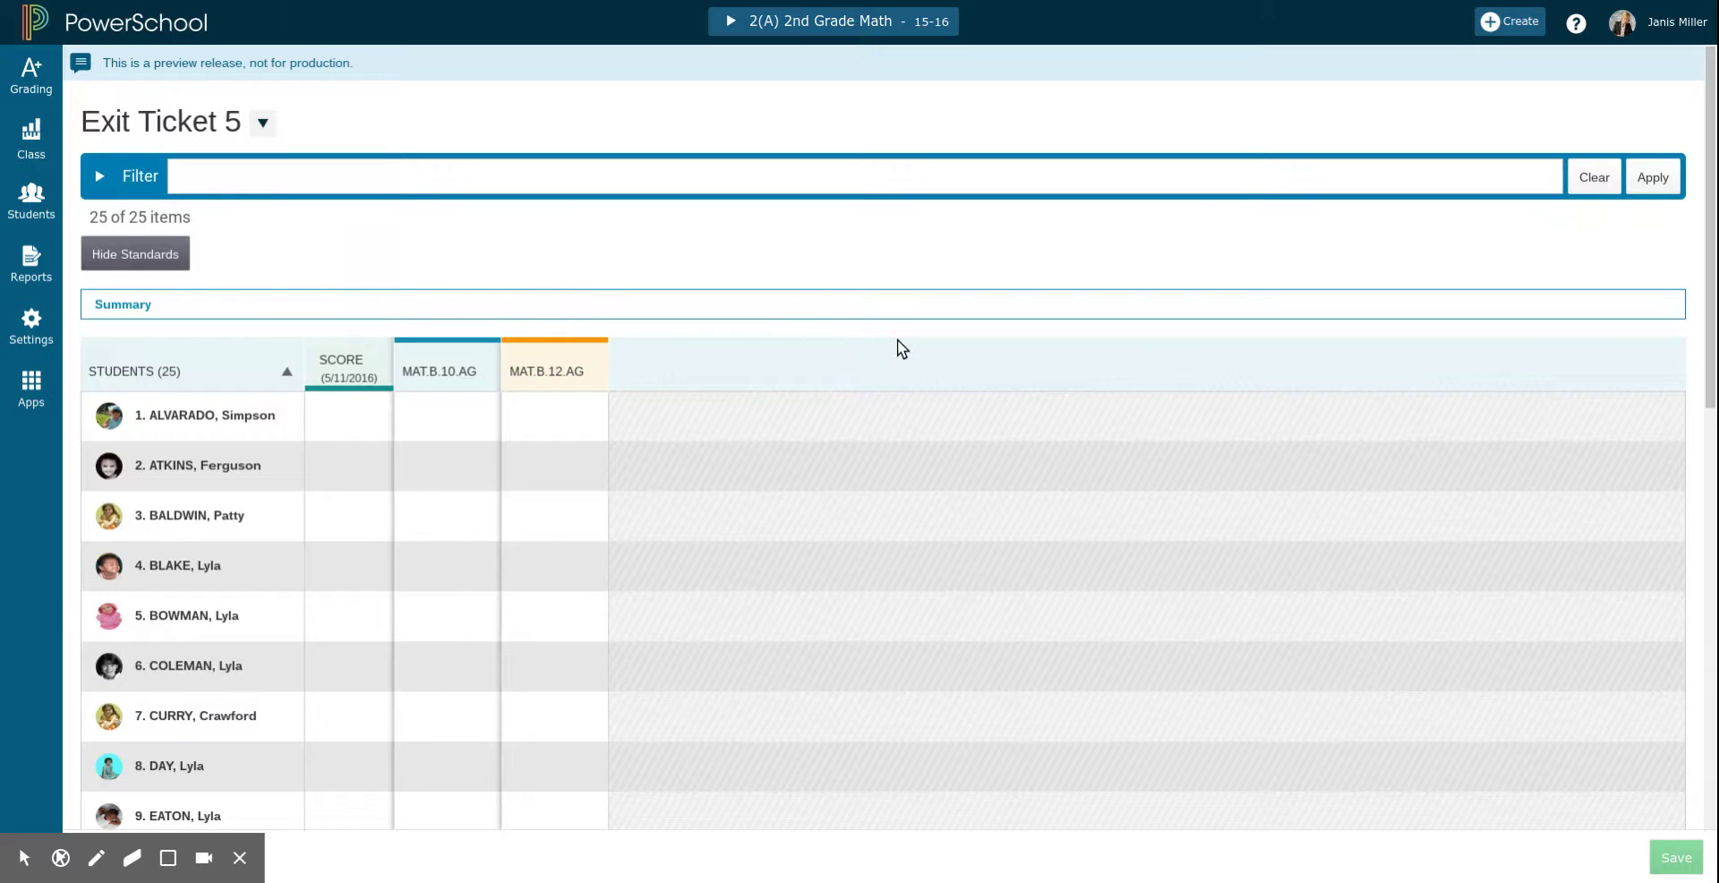
{"action": "scroll", "coordinate": [897, 340], "scroll_direction": "down", "scroll_amount": 1}
{"action": "left_click", "coordinate": [334, 374]}
{"action": "scroll", "coordinate": [338, 374], "scroll_direction": "down", "scroll_amount": 2}
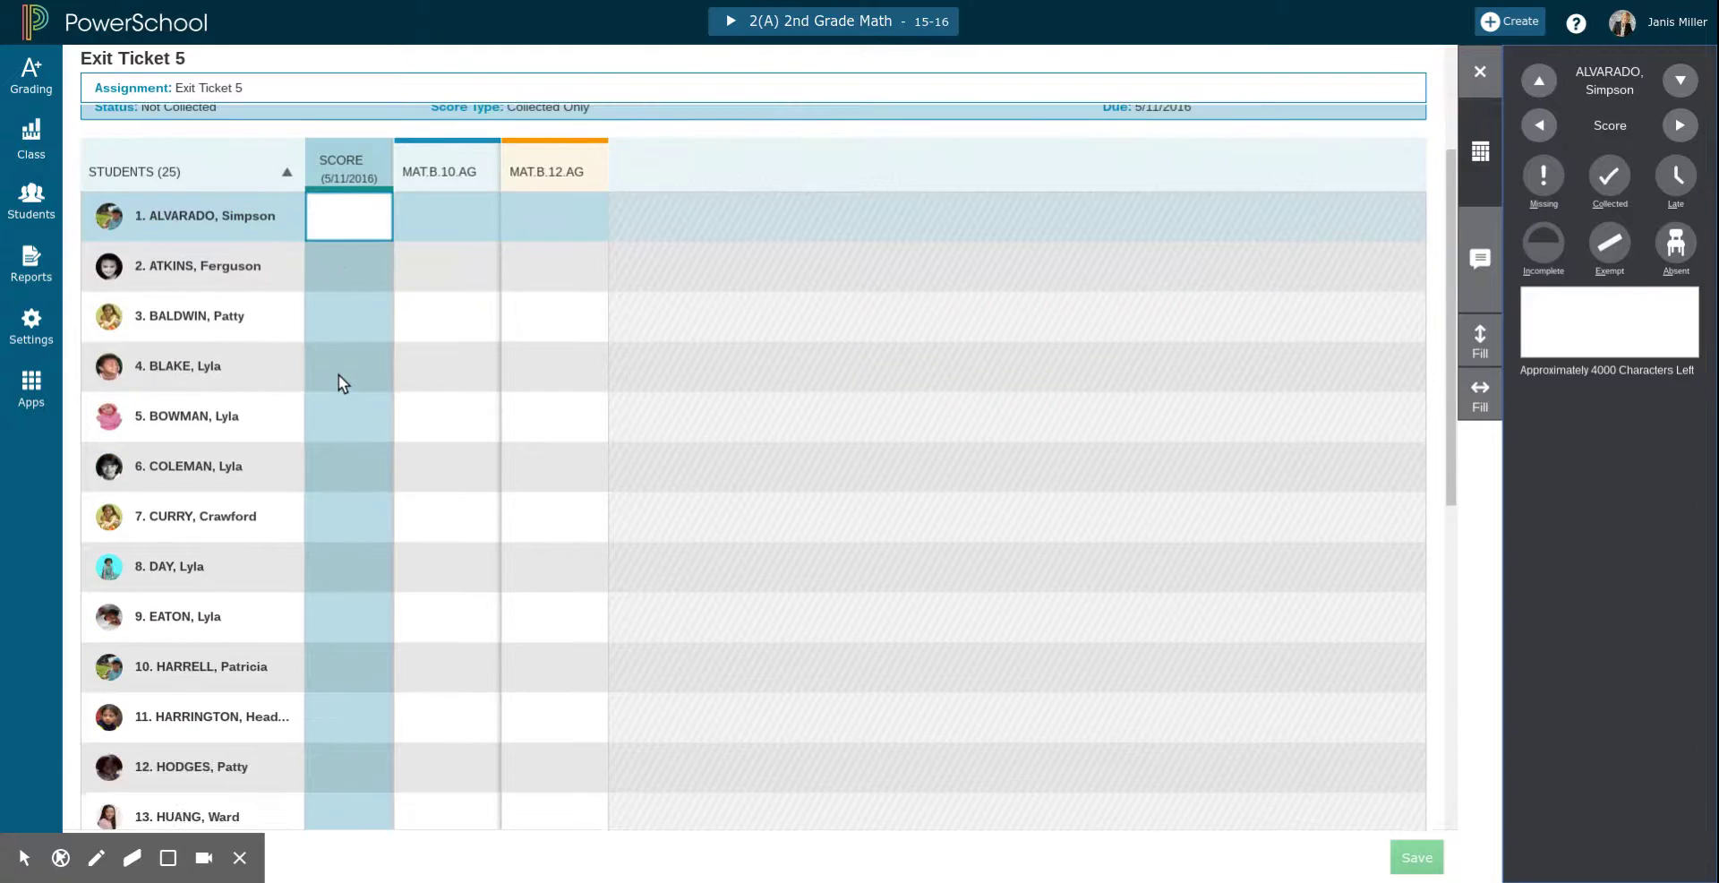
{"action": "scroll", "coordinate": [338, 374], "scroll_direction": "up", "scroll_amount": 2}
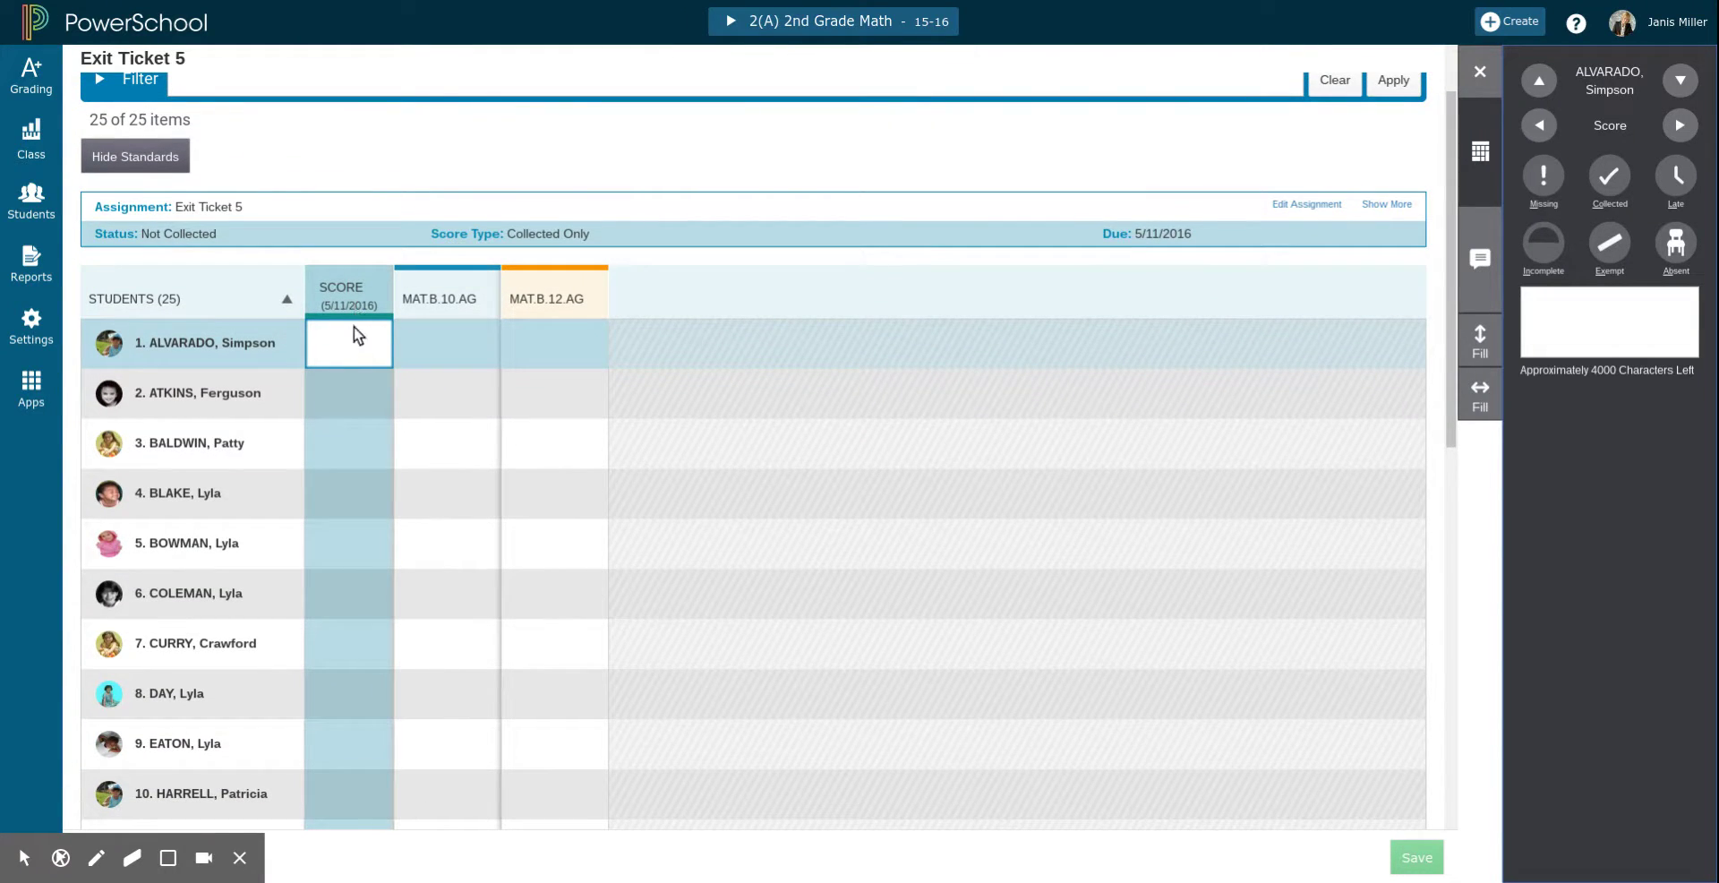
{"action": "left_click", "coordinate": [433, 335]}
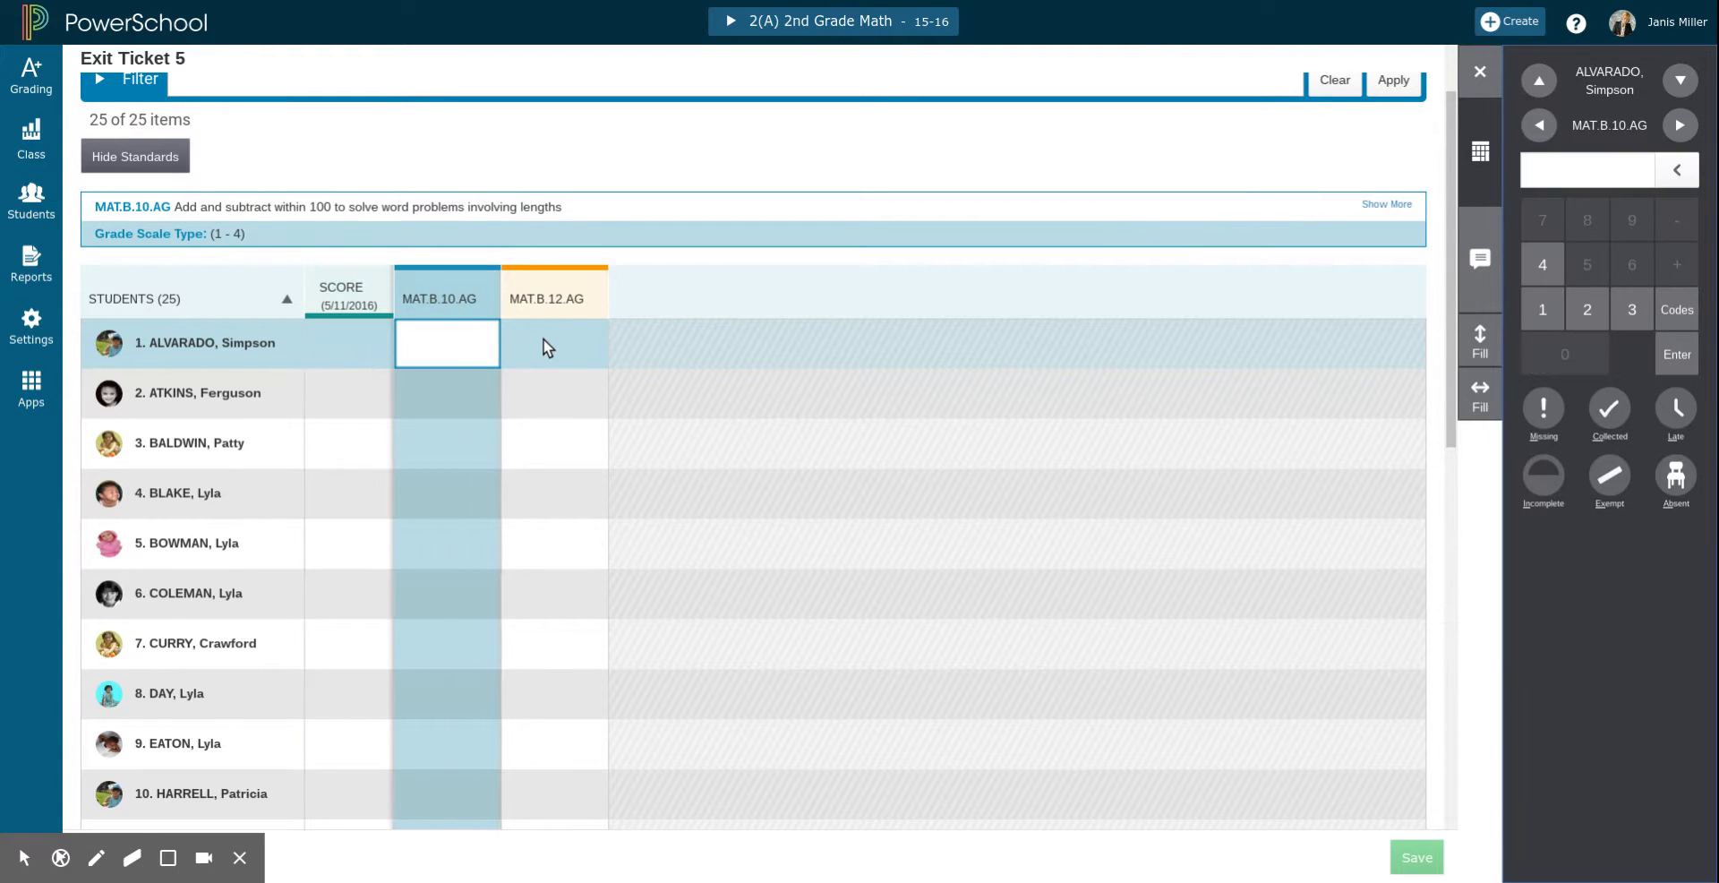
{"action": "left_click", "coordinate": [544, 339]}
{"action": "left_click", "coordinate": [553, 422]}
Step: Mark the first student's score as Collected and fill that status down the whole score column
{"action": "left_click", "coordinate": [348, 346]}
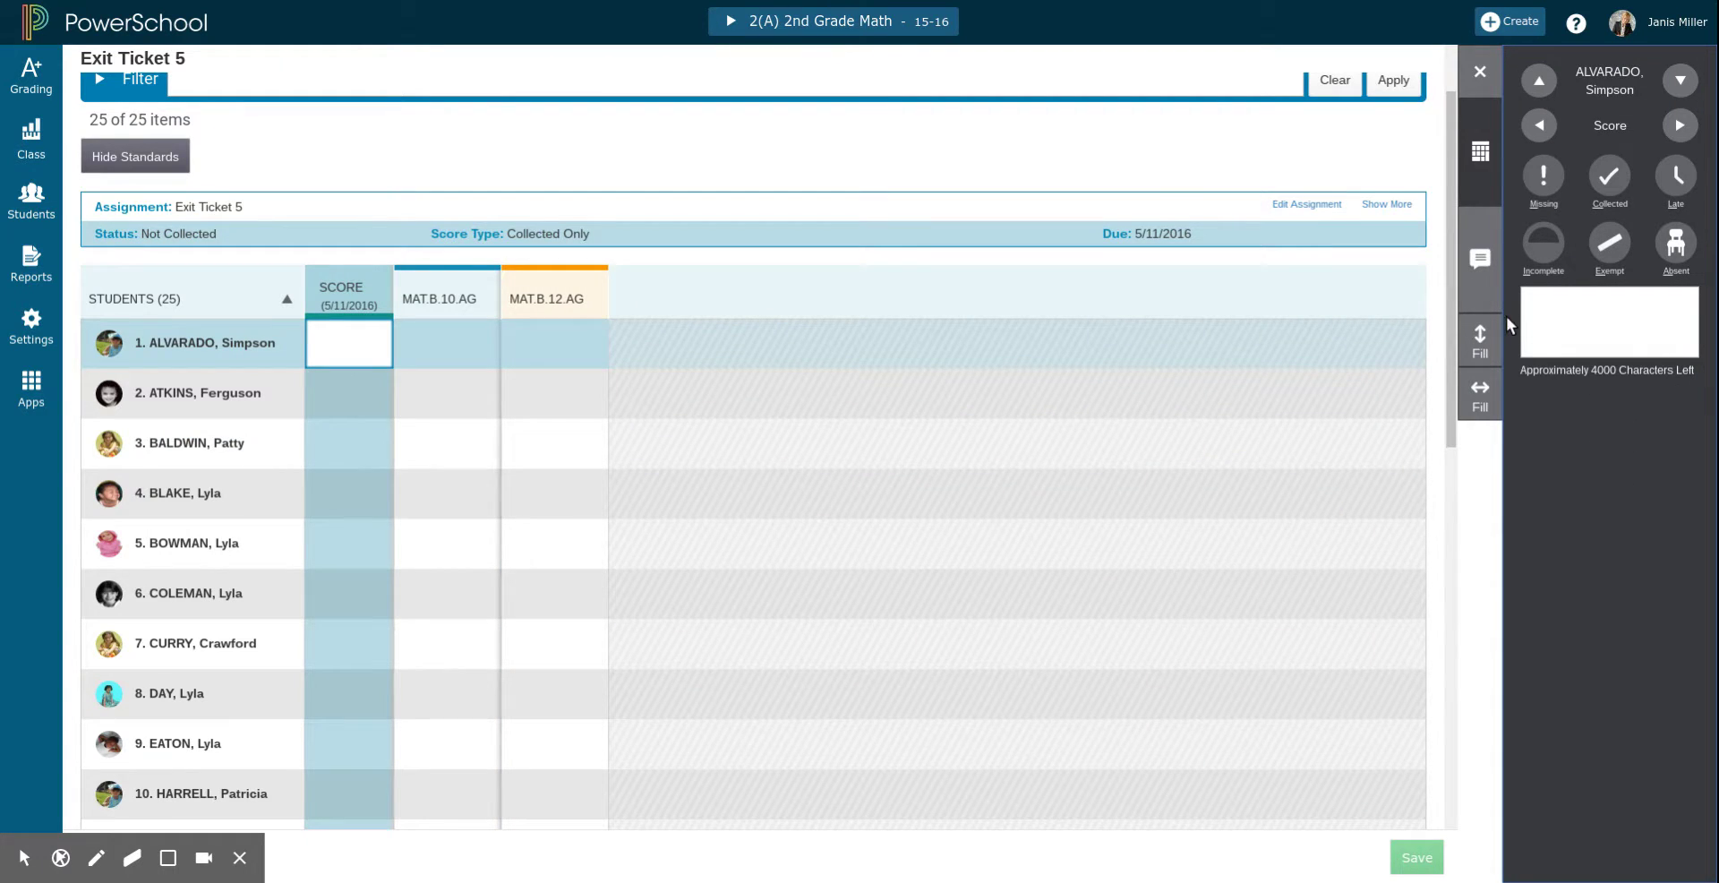
{"action": "left_click", "coordinate": [1609, 177]}
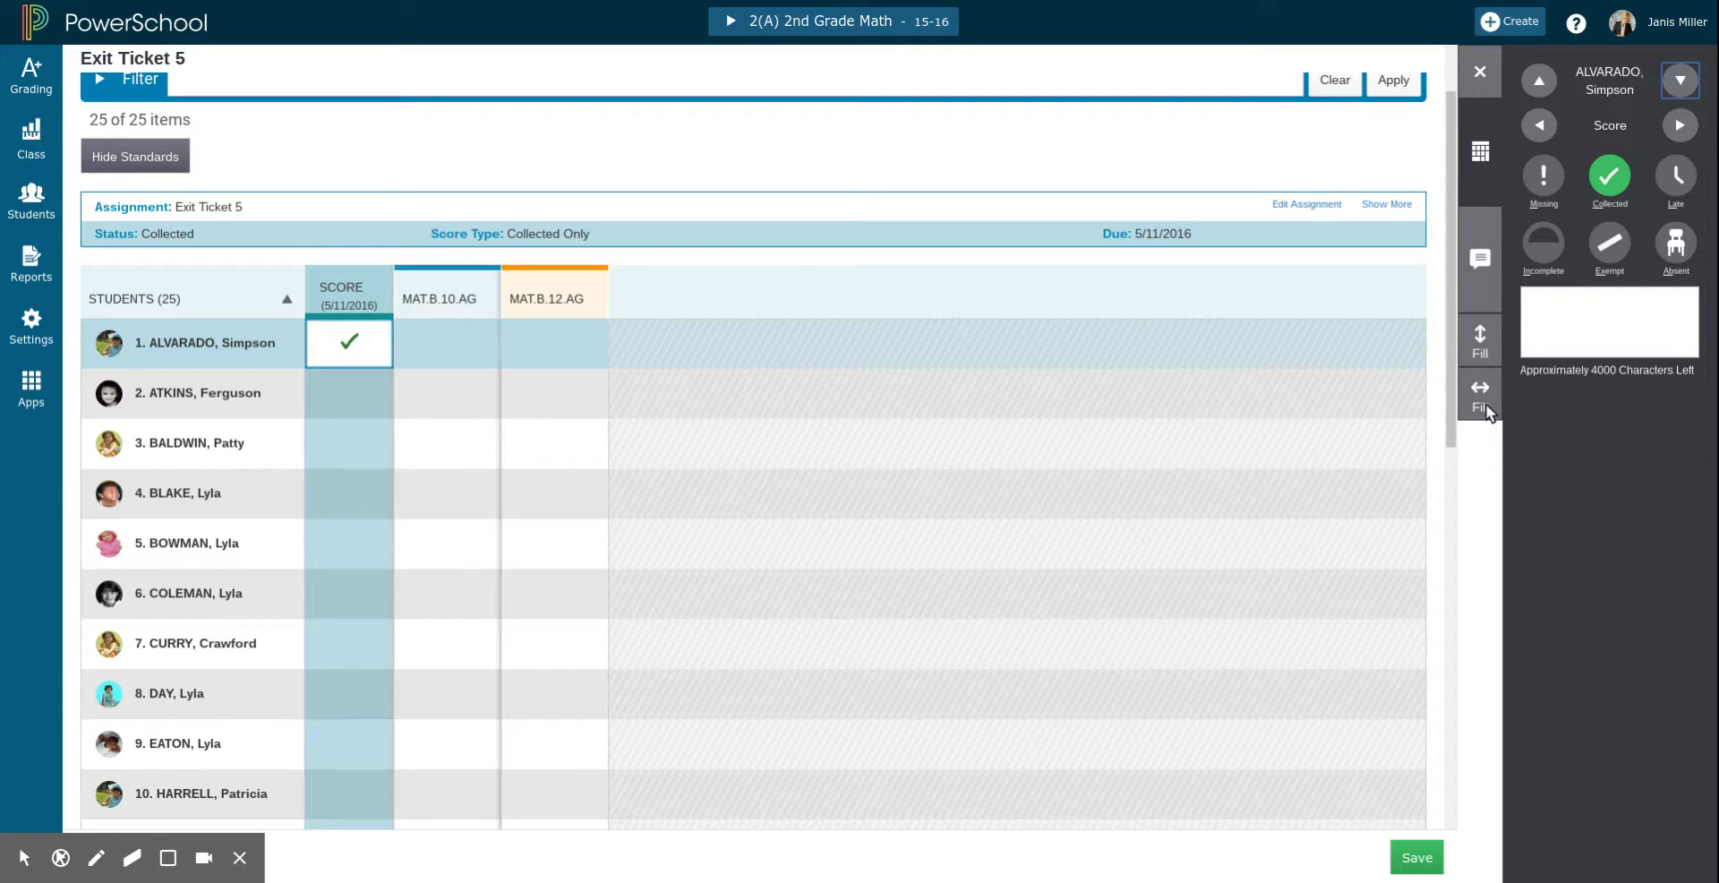
{"action": "left_click", "coordinate": [1480, 351]}
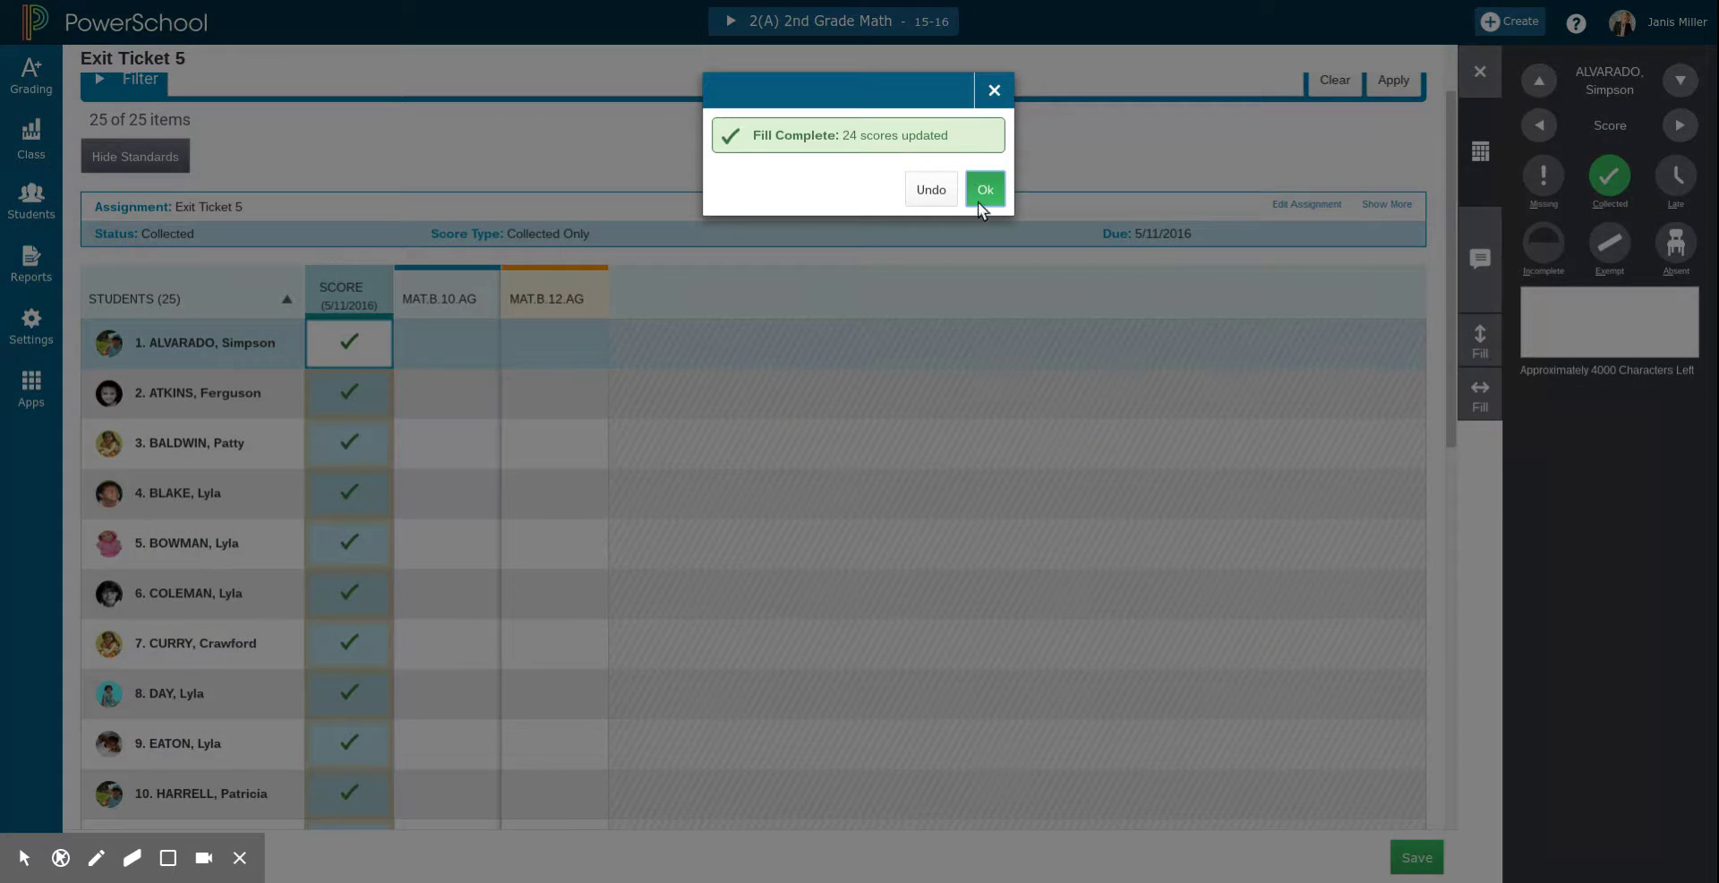
{"action": "left_click", "coordinate": [982, 189]}
Step: Clear the Collected status of the fifth student's score and mark it Missing and Absent instead
{"action": "scroll", "coordinate": [318, 639], "scroll_direction": "down", "scroll_amount": 2}
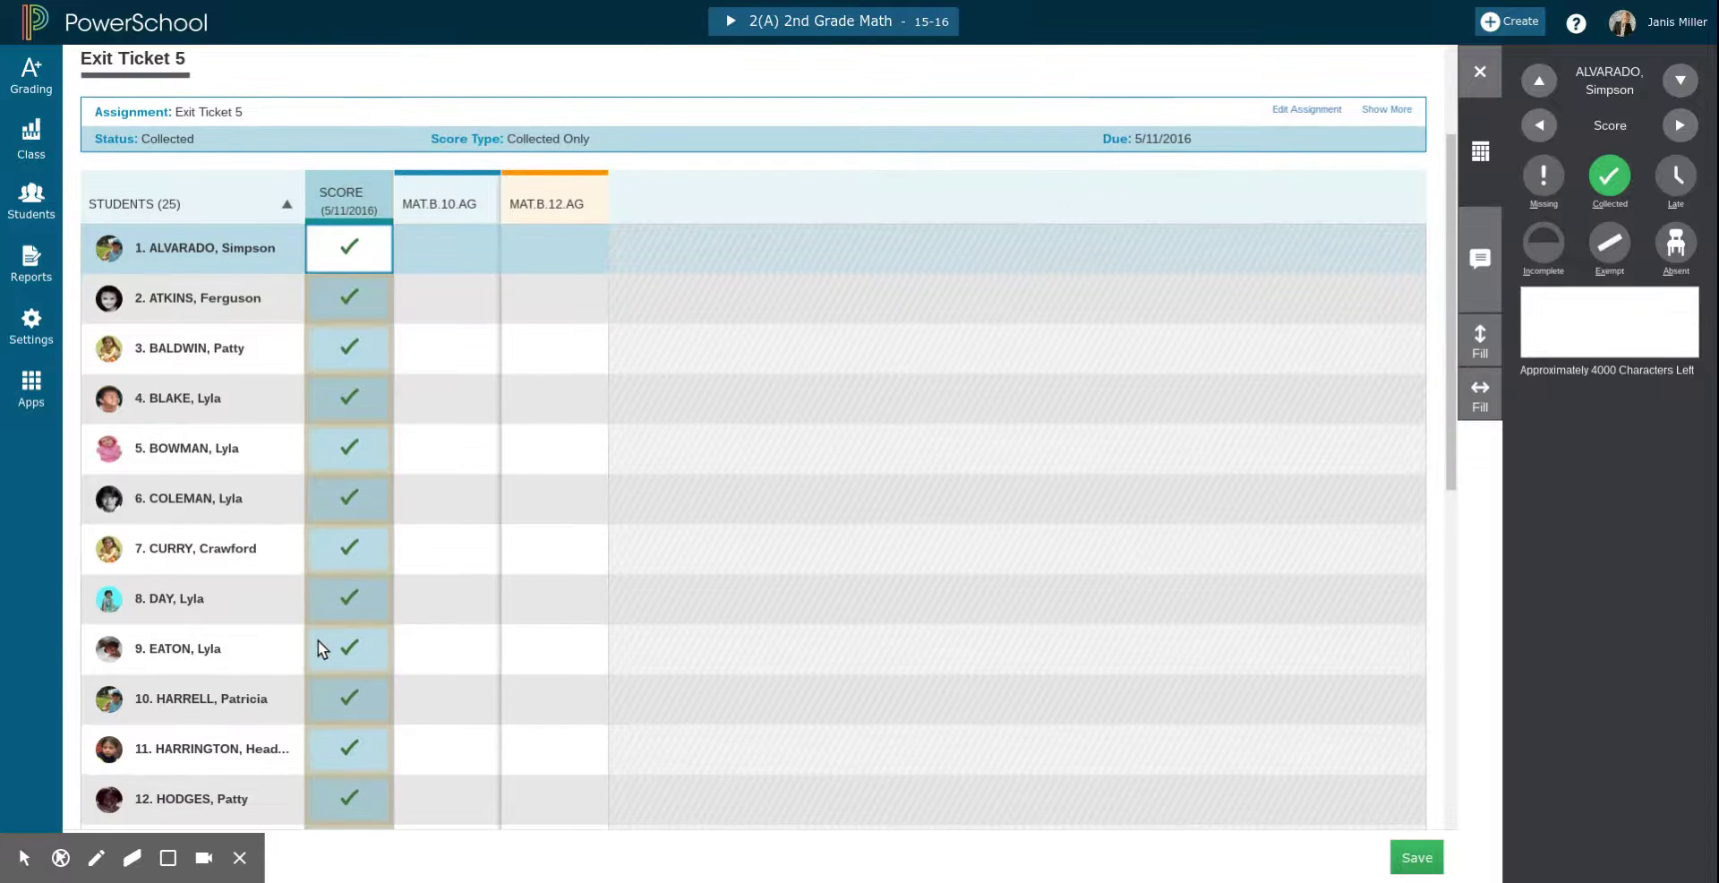
{"action": "scroll", "coordinate": [351, 676], "scroll_direction": "down", "scroll_amount": 2}
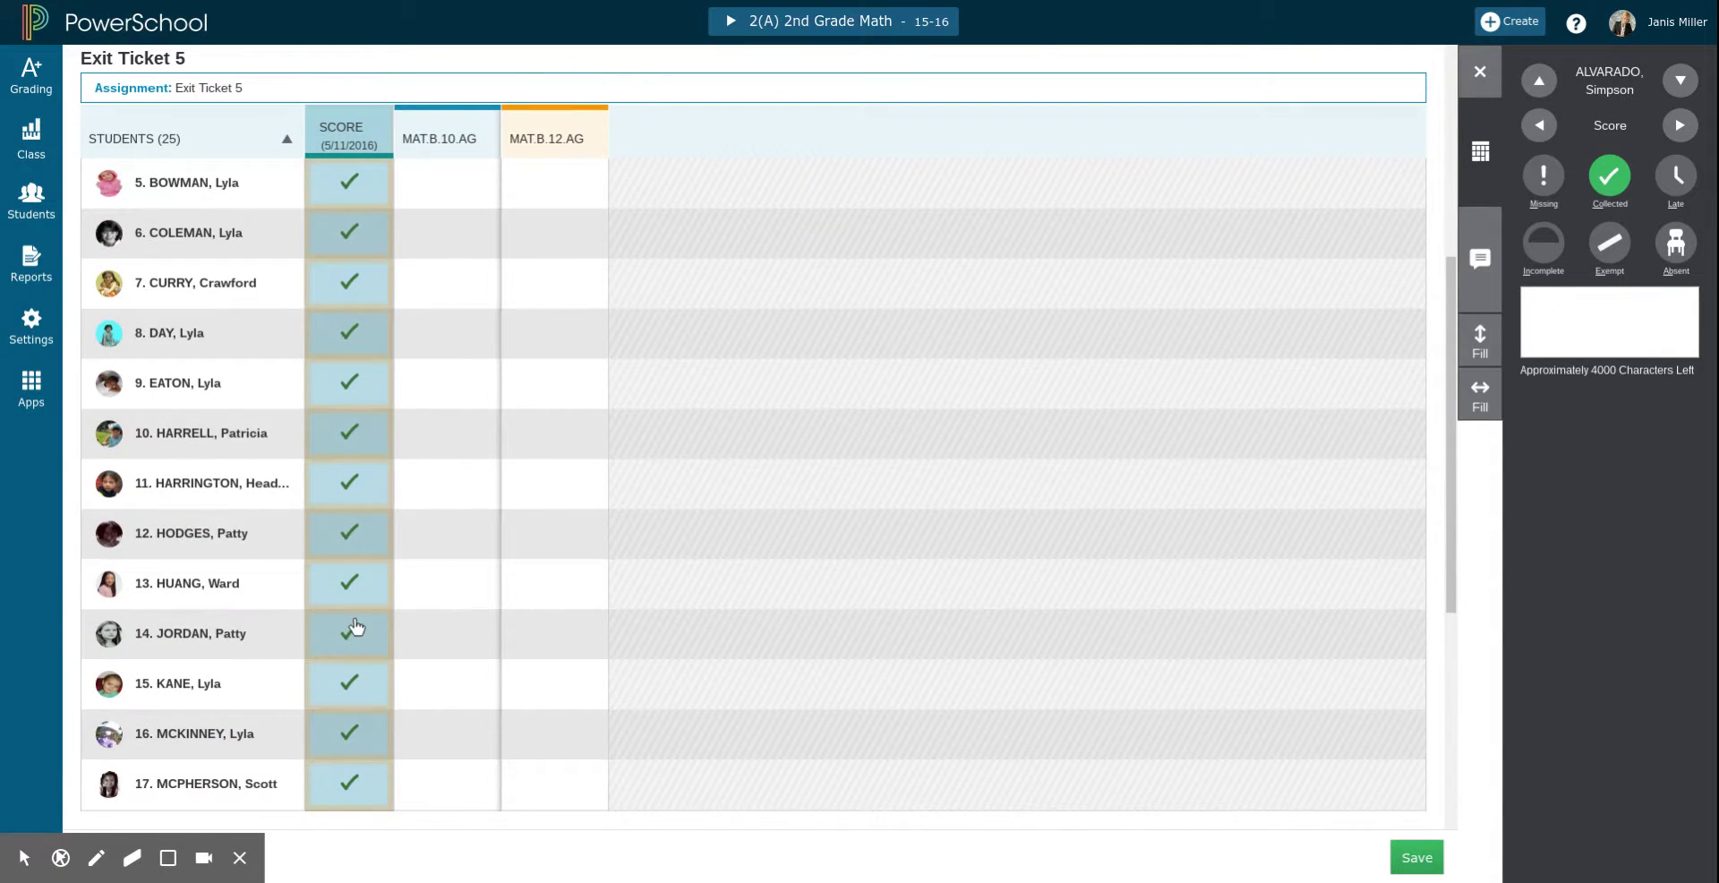
{"action": "scroll", "coordinate": [354, 618], "scroll_direction": "up", "scroll_amount": 2}
{"action": "left_click", "coordinate": [348, 383]}
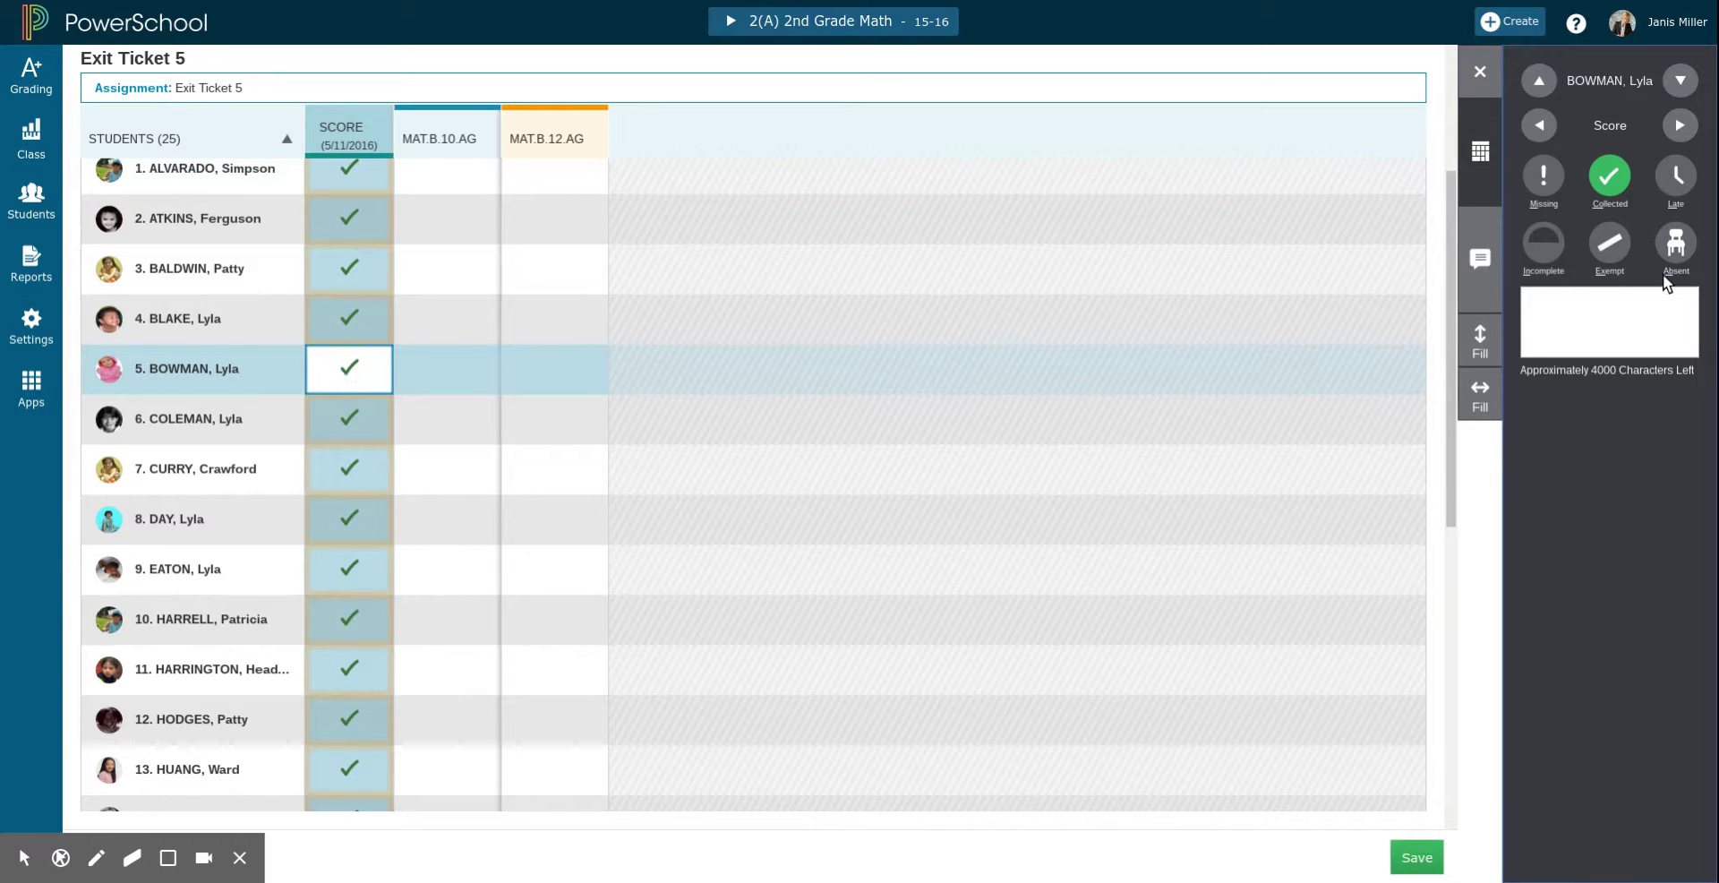
{"action": "left_click", "coordinate": [1608, 177]}
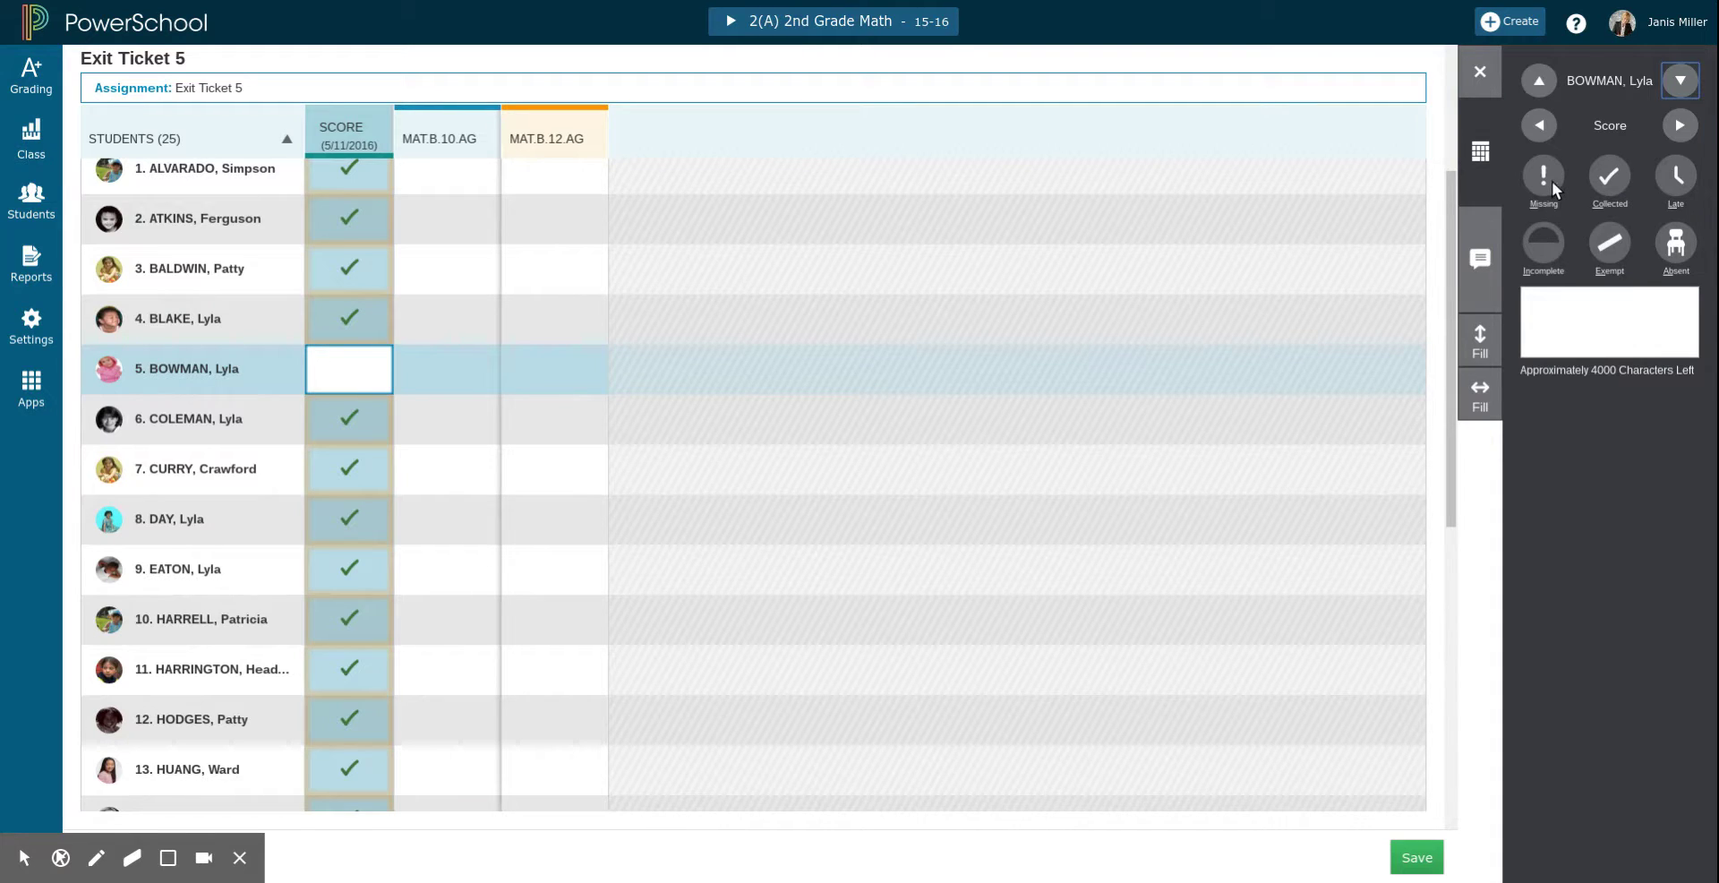
{"action": "left_click", "coordinate": [1553, 188]}
{"action": "left_click", "coordinate": [1670, 246]}
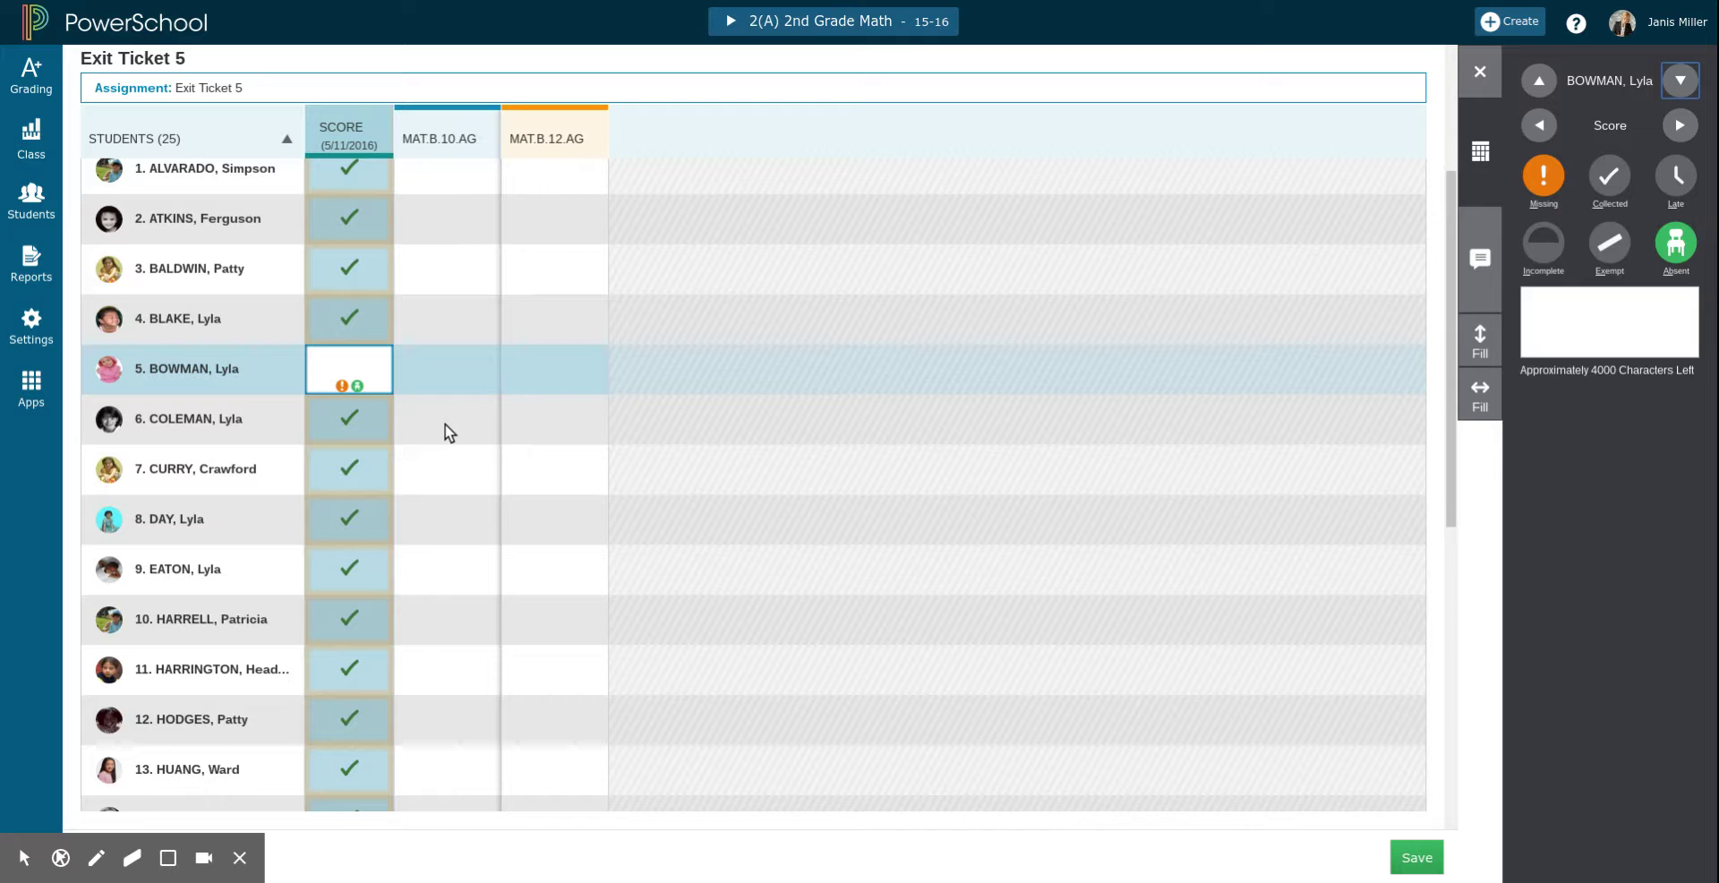
Step: Mark the ninth student's score as Missing and the thirteenth student's as Exempt, with Collected cleared for both
{"action": "left_click", "coordinate": [354, 570]}
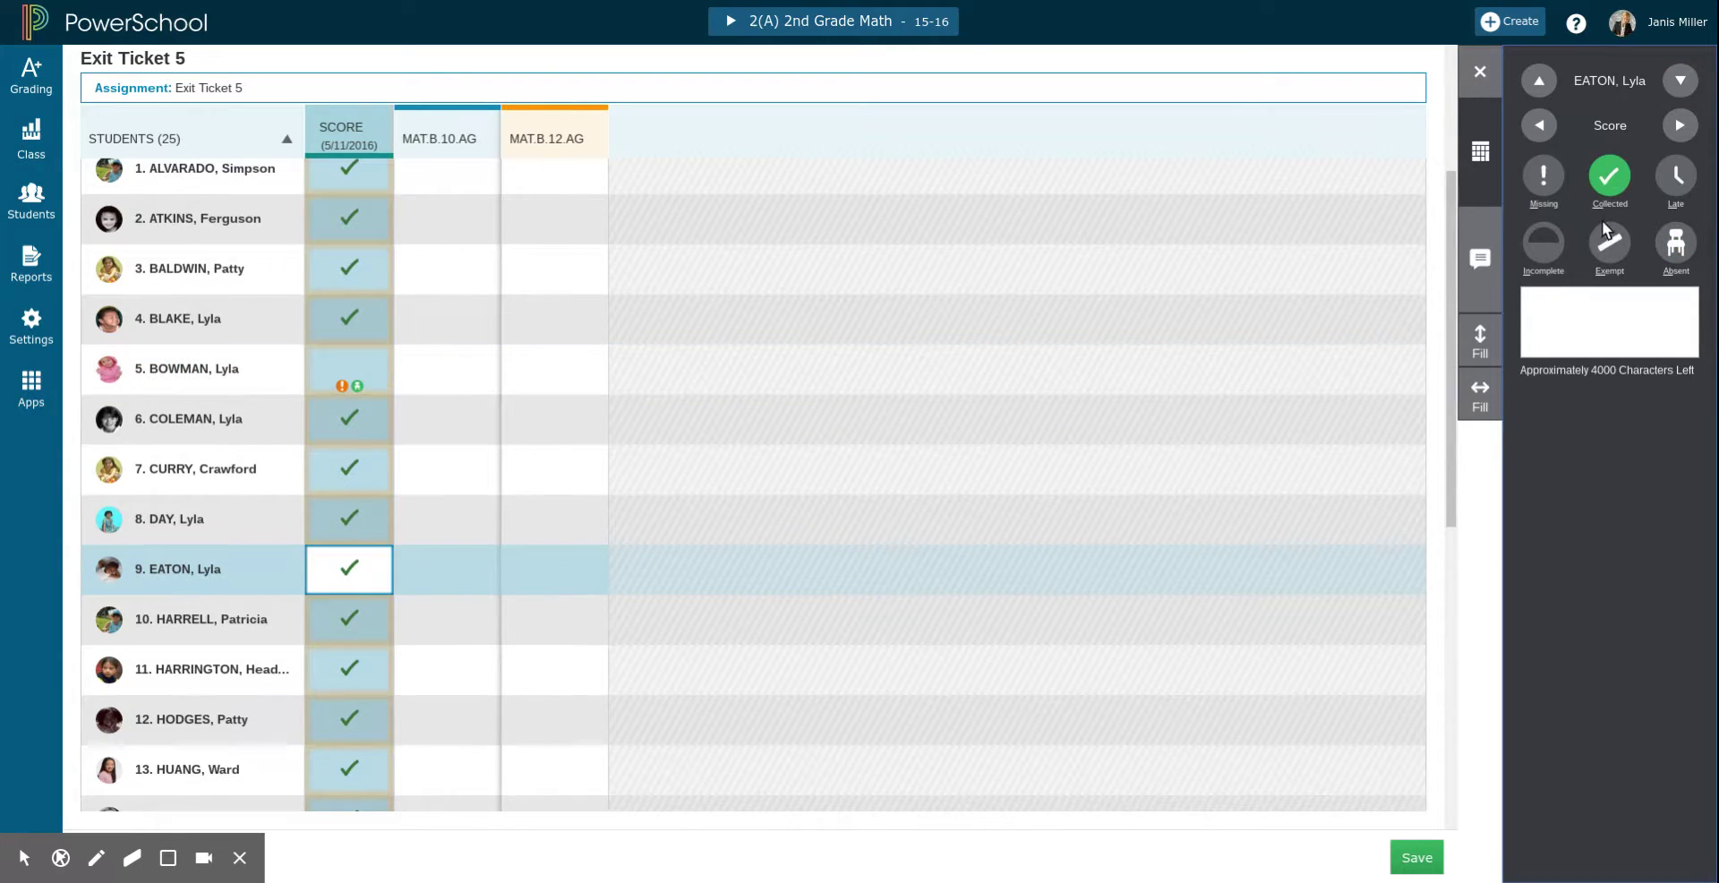
{"action": "left_click", "coordinate": [1542, 184]}
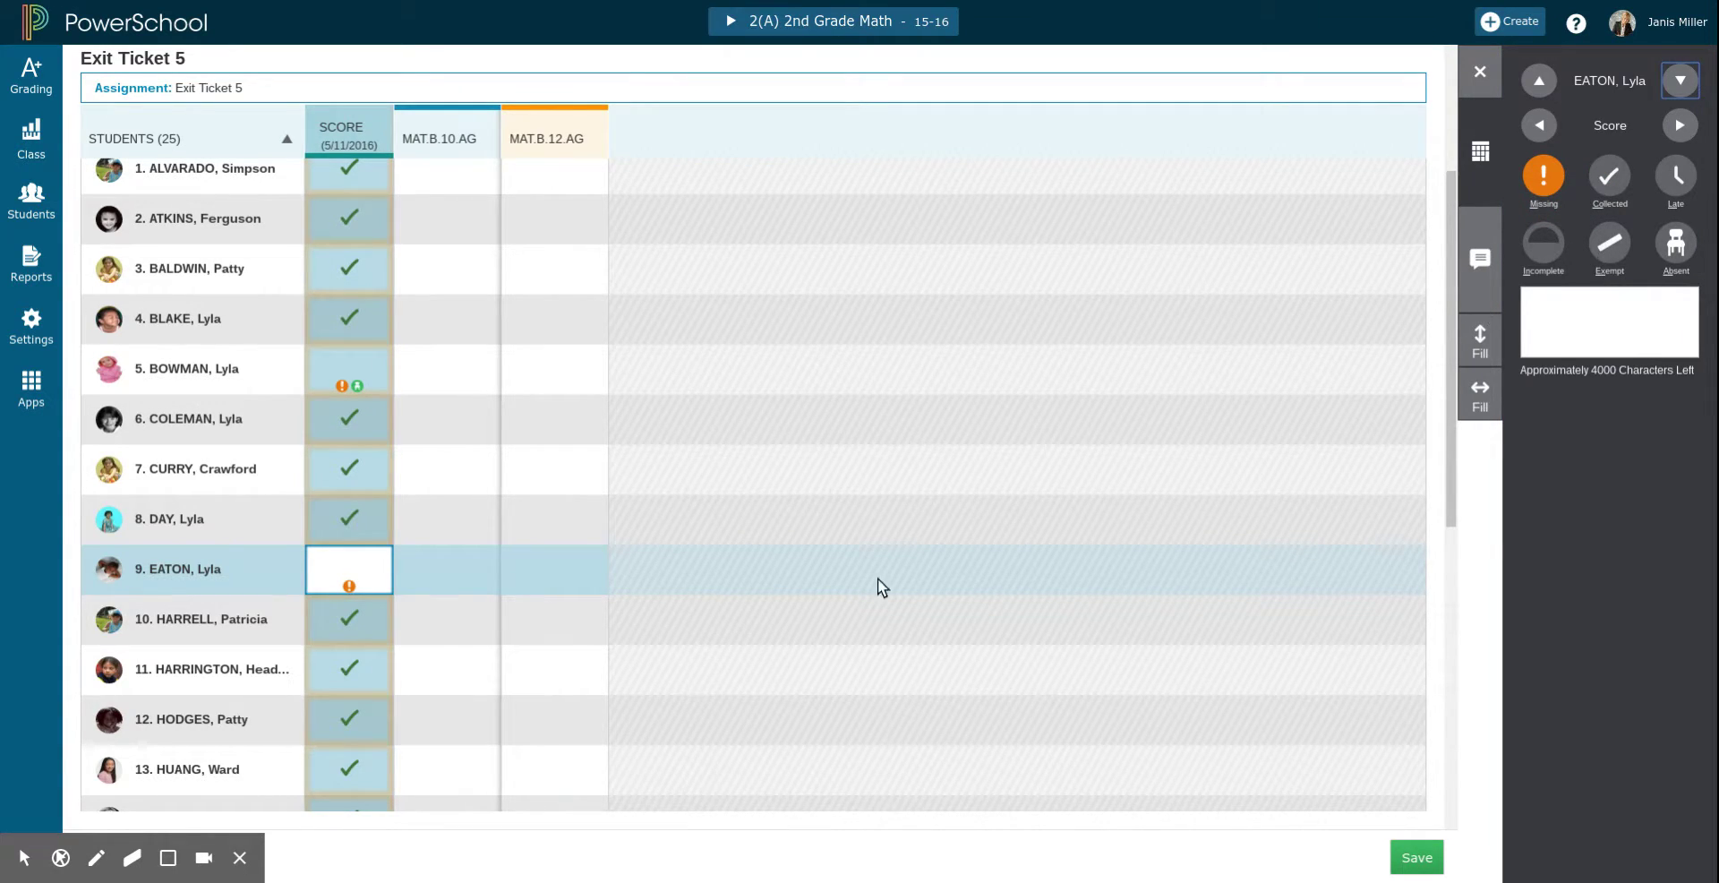
{"action": "left_click", "coordinate": [348, 756]}
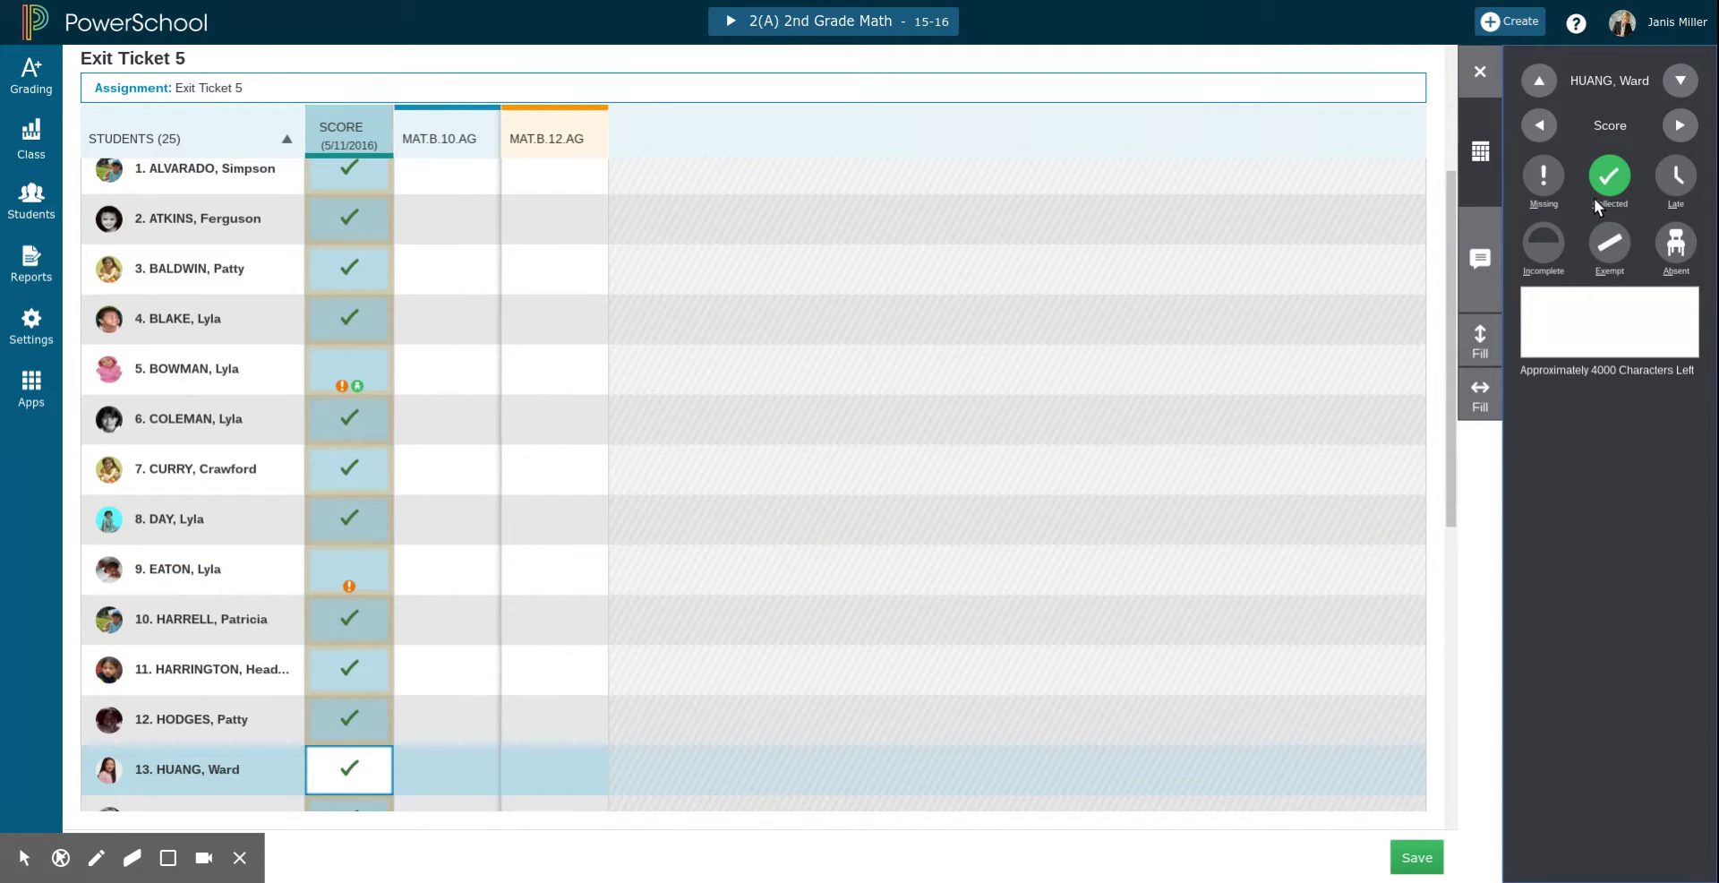
{"action": "left_click", "coordinate": [1609, 243]}
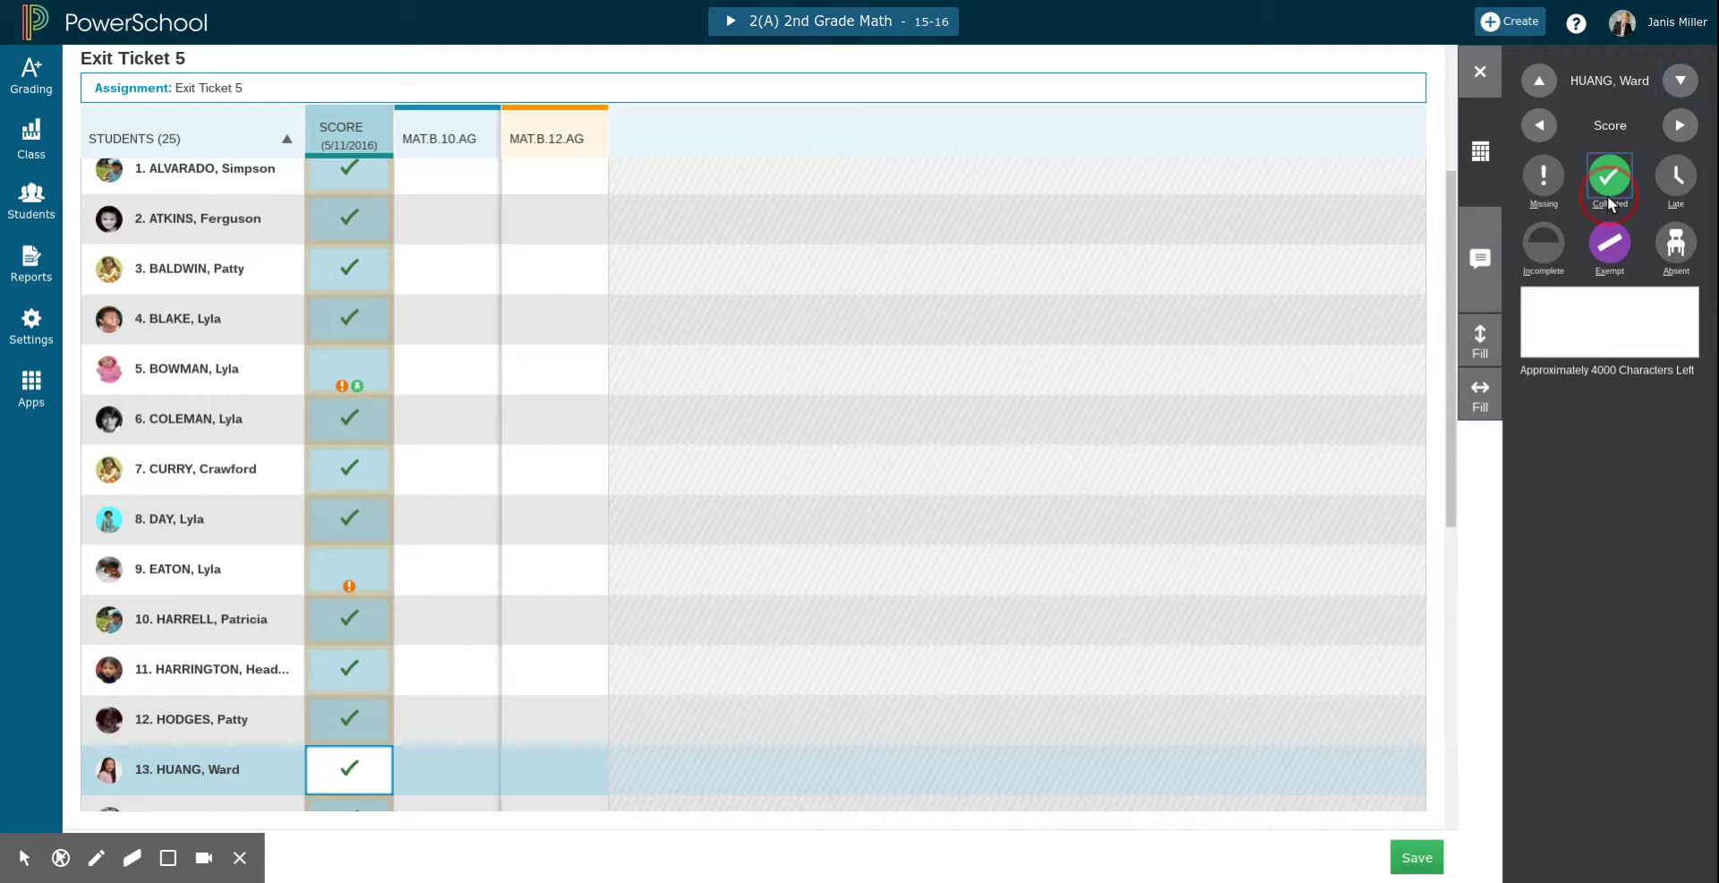
Step: Score MAT.B.10.AG for the first twelve students: 3 for each of the first five, followed by 2, 3, 2, 3, 3, 2 and 2
{"action": "scroll", "coordinate": [497, 711], "scroll_direction": "up", "scroll_amount": 3}
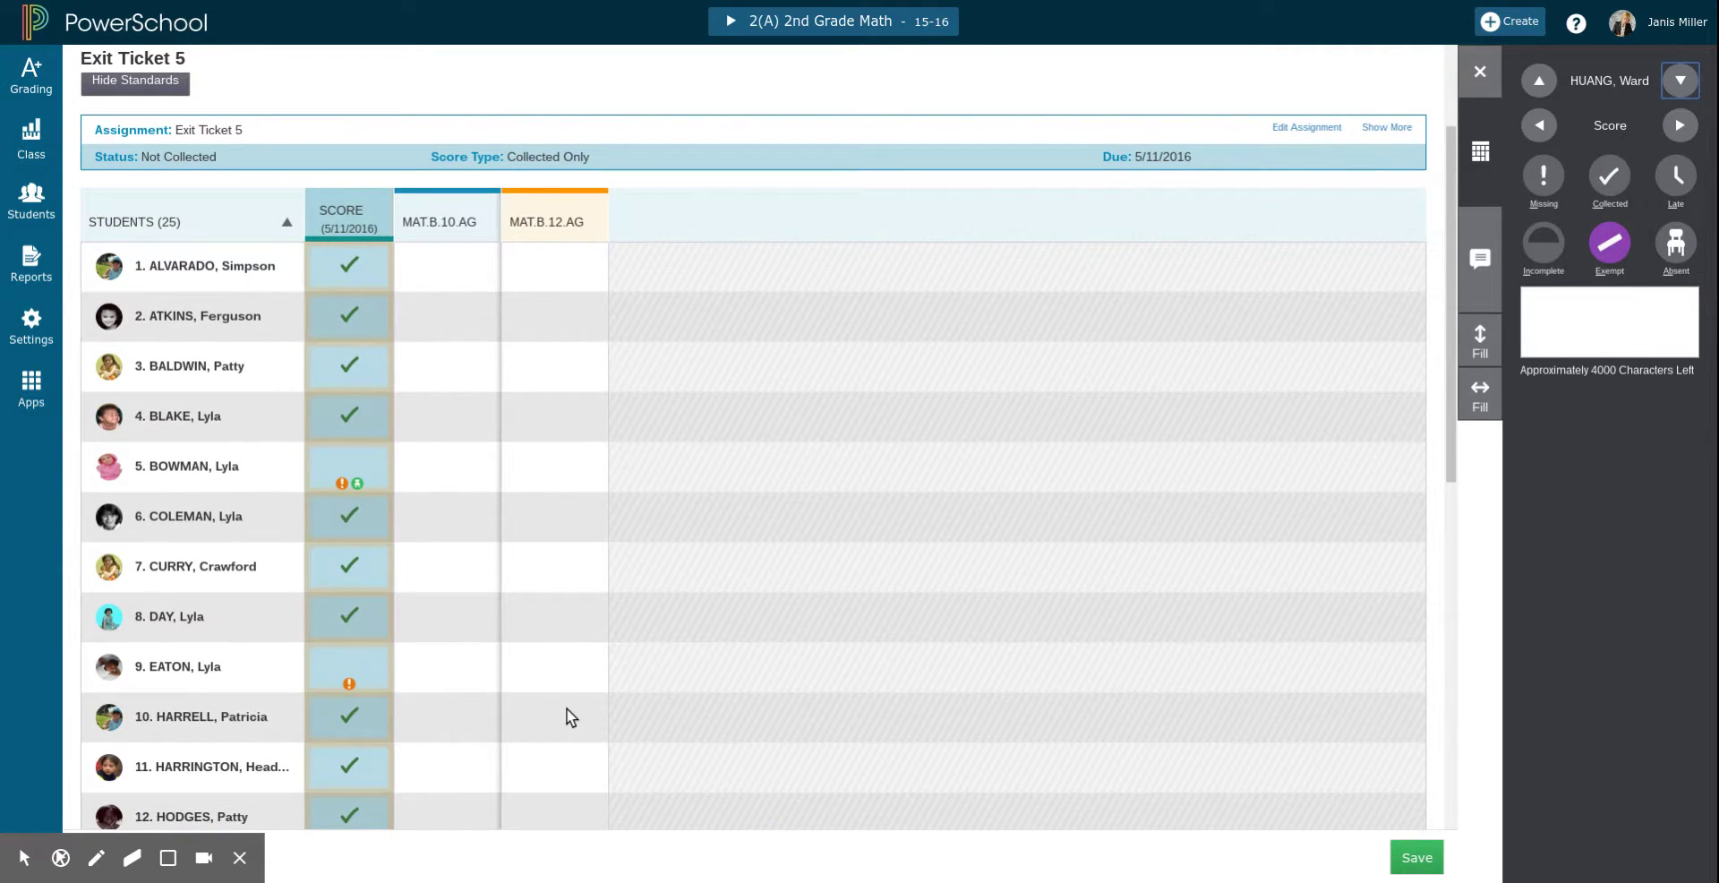
{"action": "scroll", "coordinate": [571, 717], "scroll_direction": "up", "scroll_amount": 1}
{"action": "scroll", "coordinate": [364, 405], "scroll_direction": "down", "scroll_amount": 4}
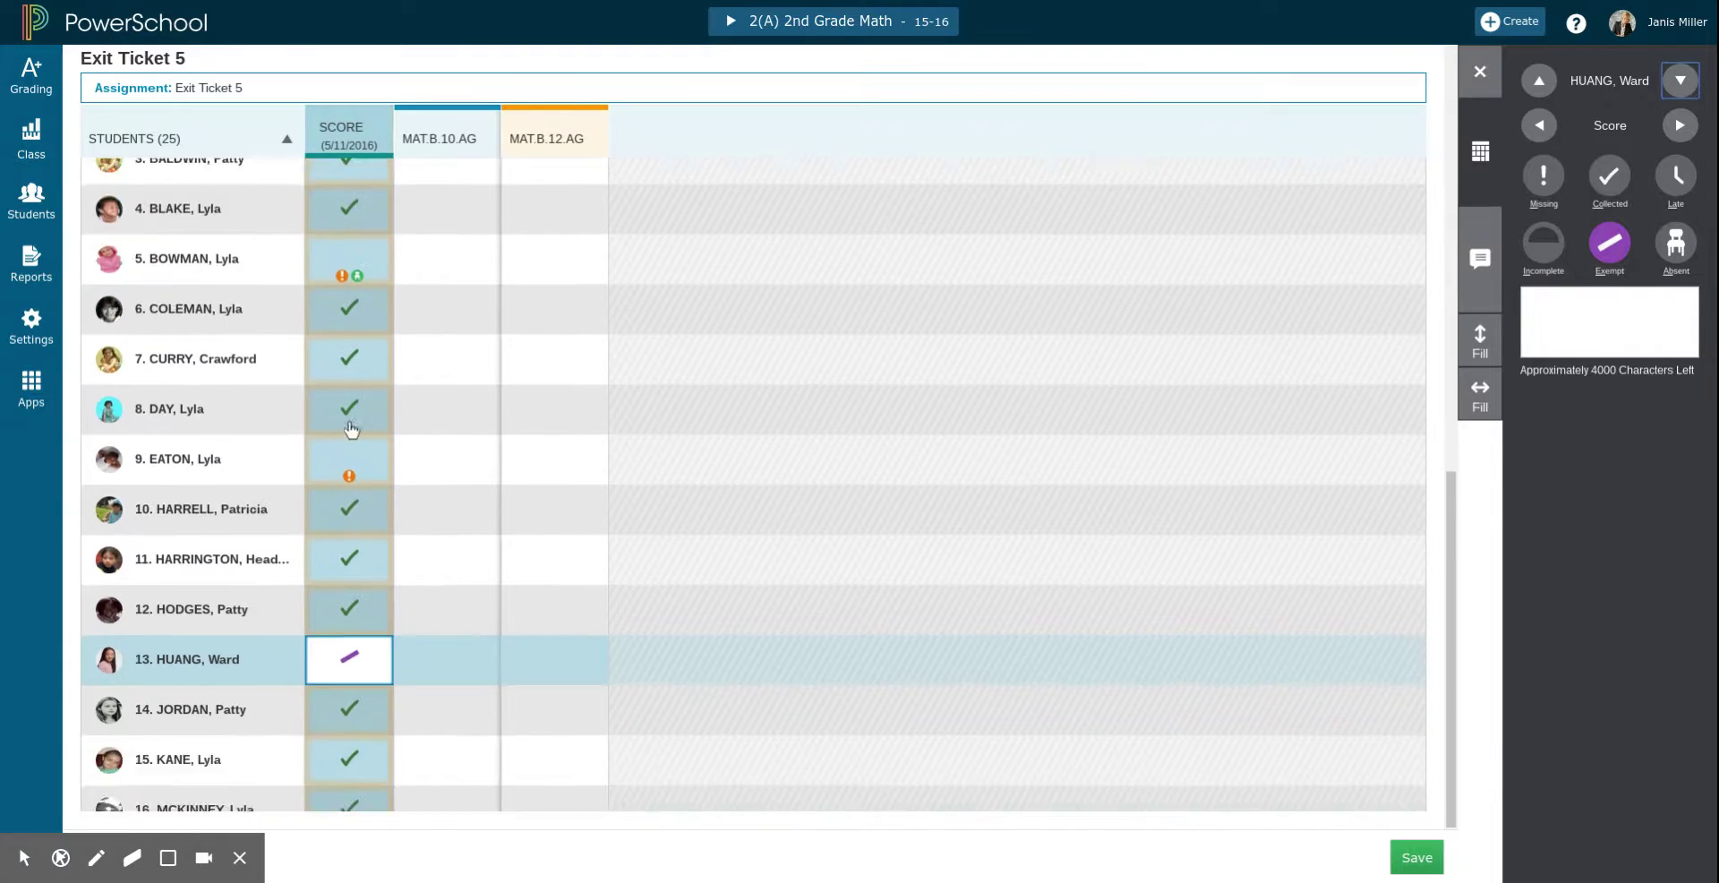
{"action": "scroll", "coordinate": [349, 428], "scroll_direction": "down", "scroll_amount": 3}
{"action": "scroll", "coordinate": [348, 429], "scroll_direction": "up", "scroll_amount": 8}
{"action": "scroll", "coordinate": [815, 502], "scroll_direction": "down", "scroll_amount": 1}
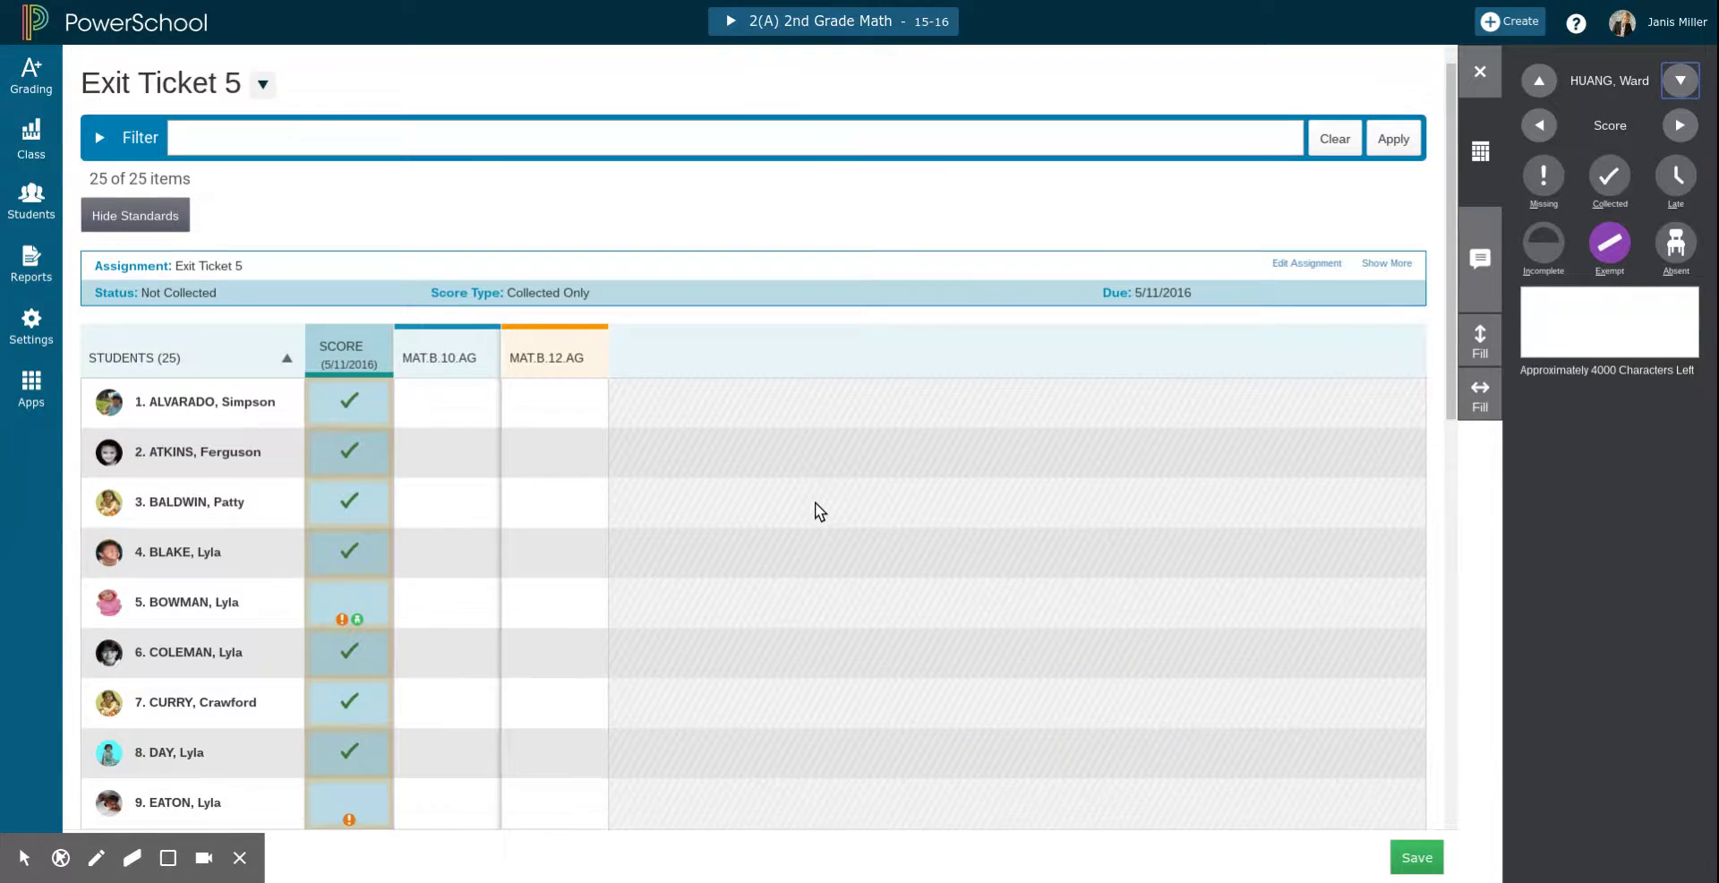
{"action": "left_click", "coordinate": [482, 342]}
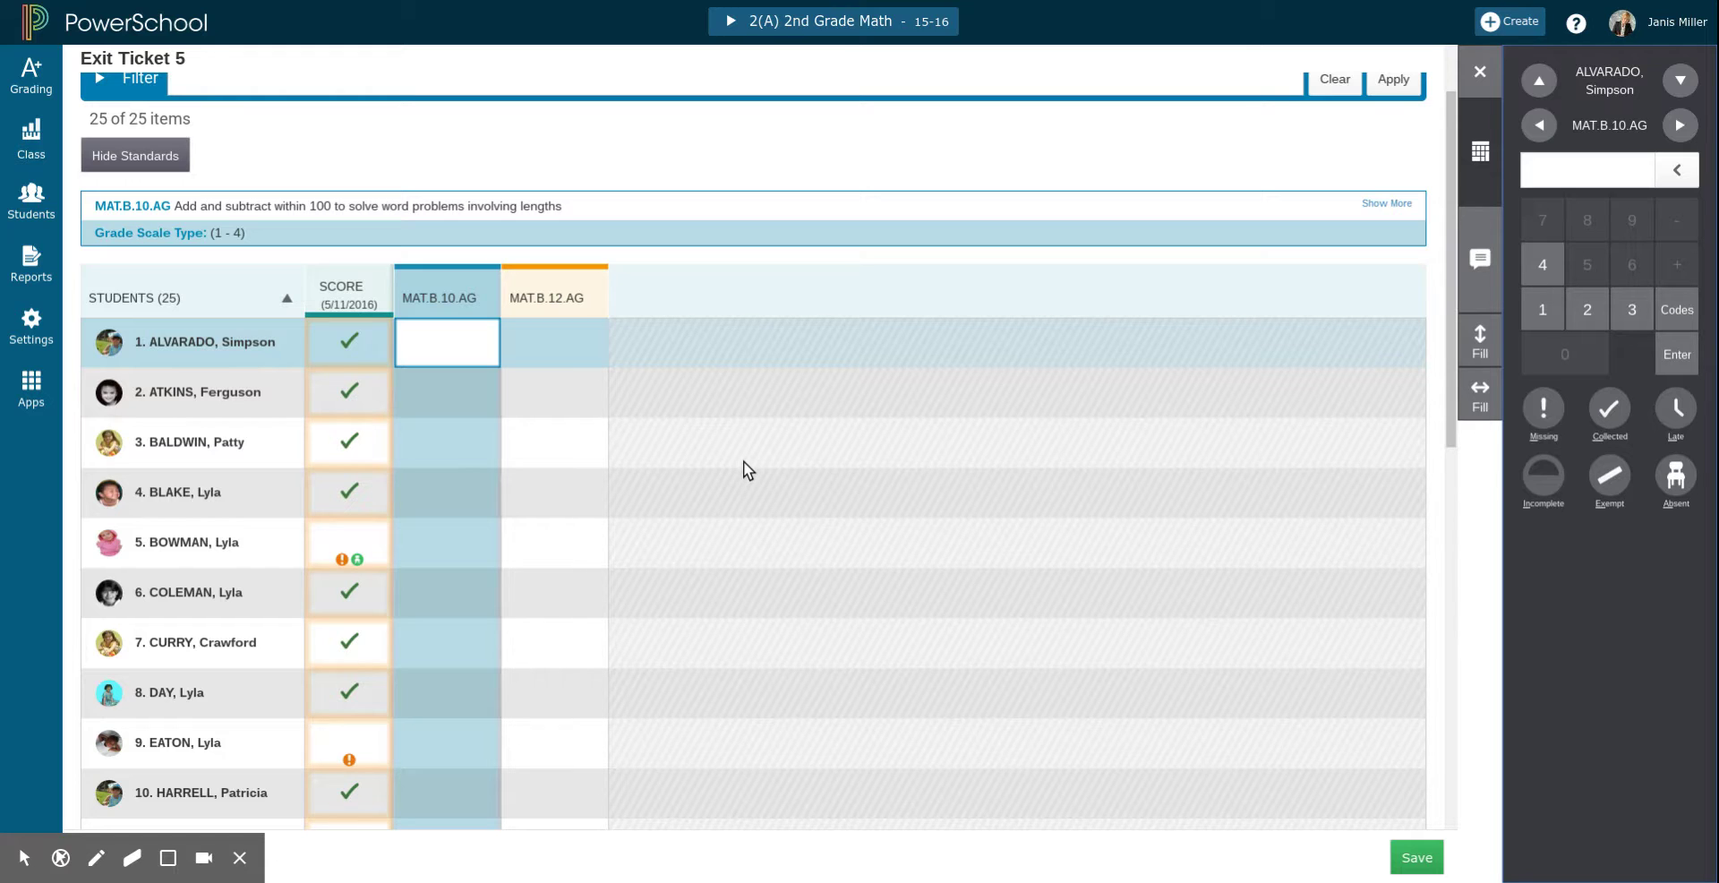
{"action": "type", "text": "3"}
{"action": "key", "text": "Return"}
{"action": "type", "text": "3"}
{"action": "key", "text": "Return"}
{"action": "type", "text": "33"}
{"action": "key", "text": "Return"}
{"action": "type", "text": "3"}
{"action": "key", "text": "Return"}
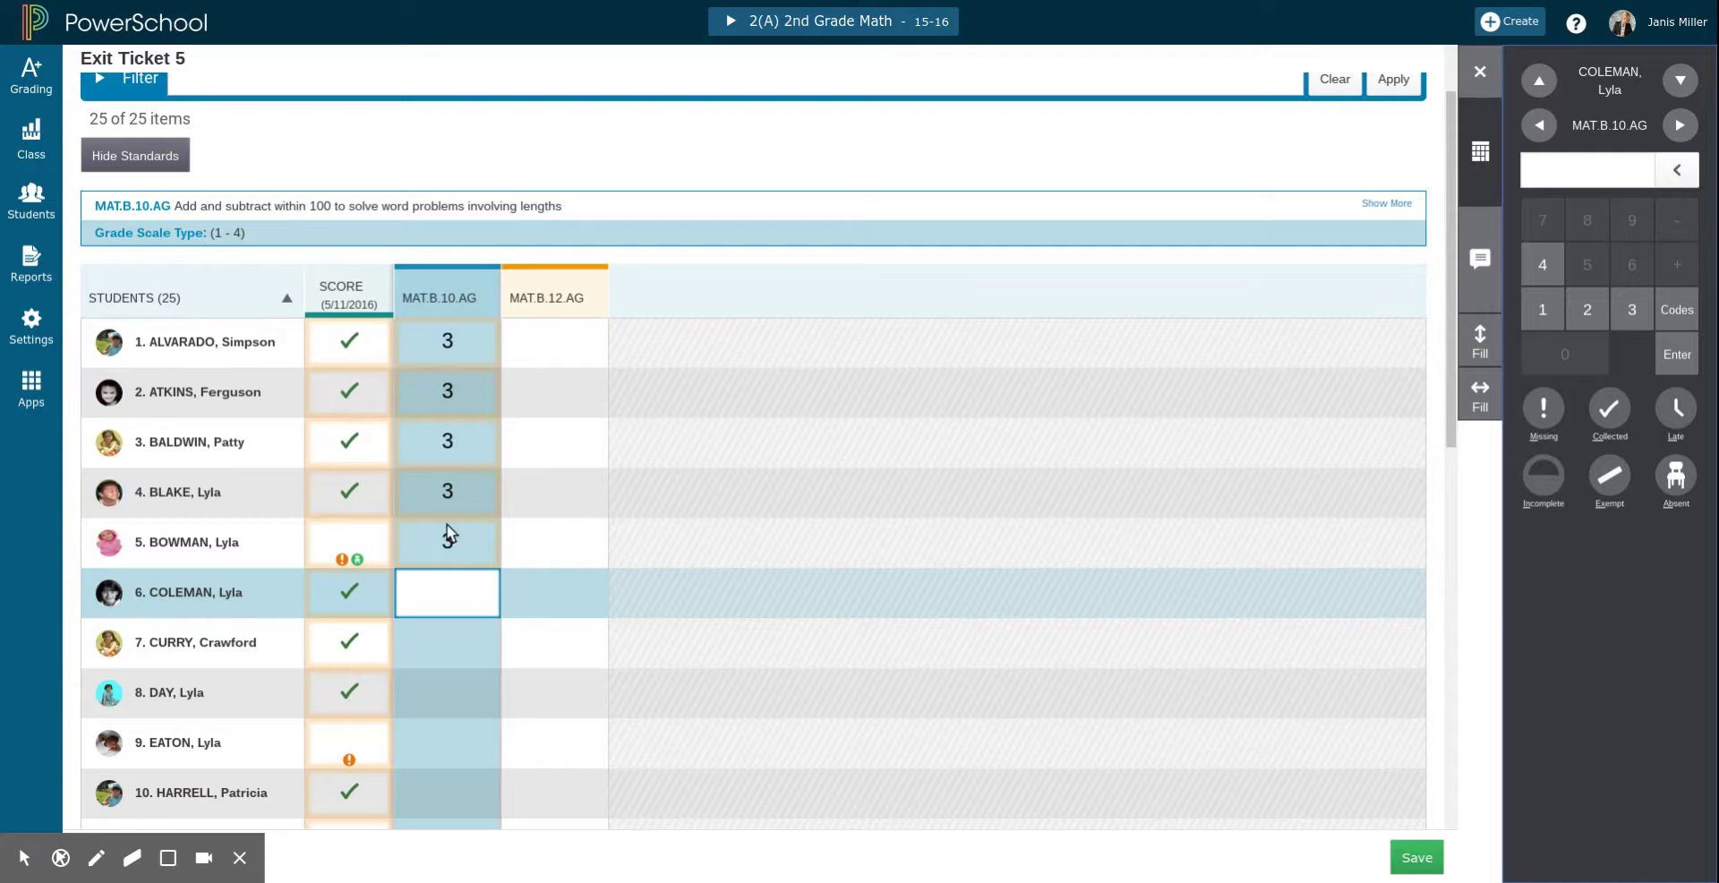
{"action": "scroll", "coordinate": [453, 510], "scroll_direction": "down", "scroll_amount": 2}
{"action": "type", "text": "2323322"}
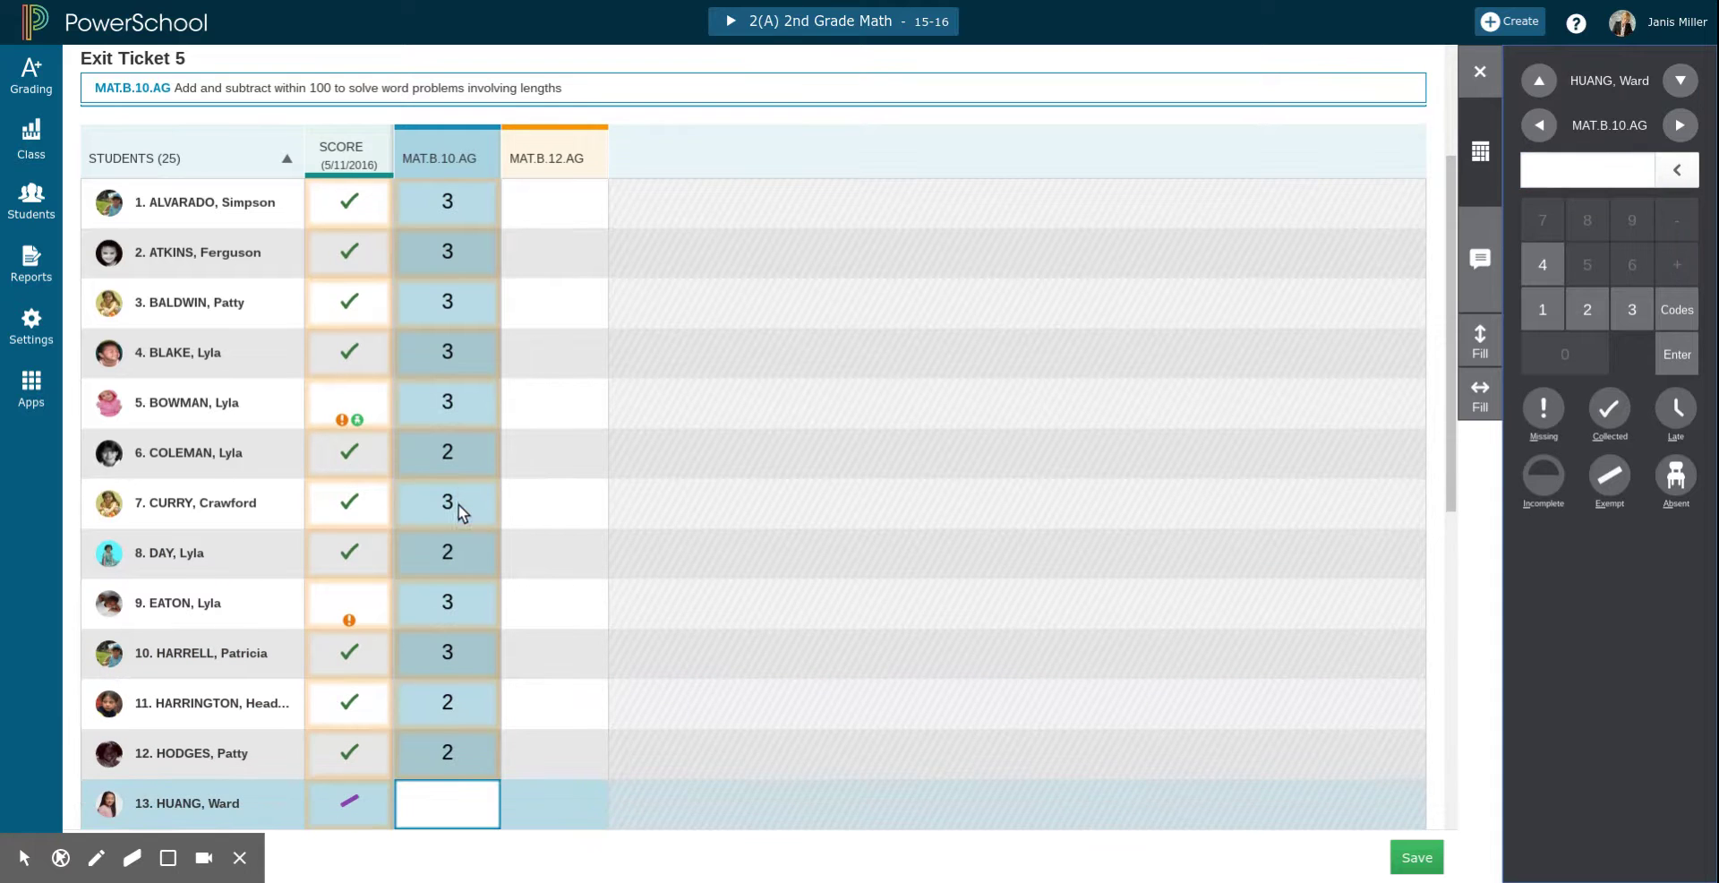
Step: Clear the MAT.B.10.AG scores of the fifth and ninth students, whose work is marked Missing
{"action": "left_click", "coordinate": [441, 592]}
{"action": "left_click", "coordinate": [453, 400]}
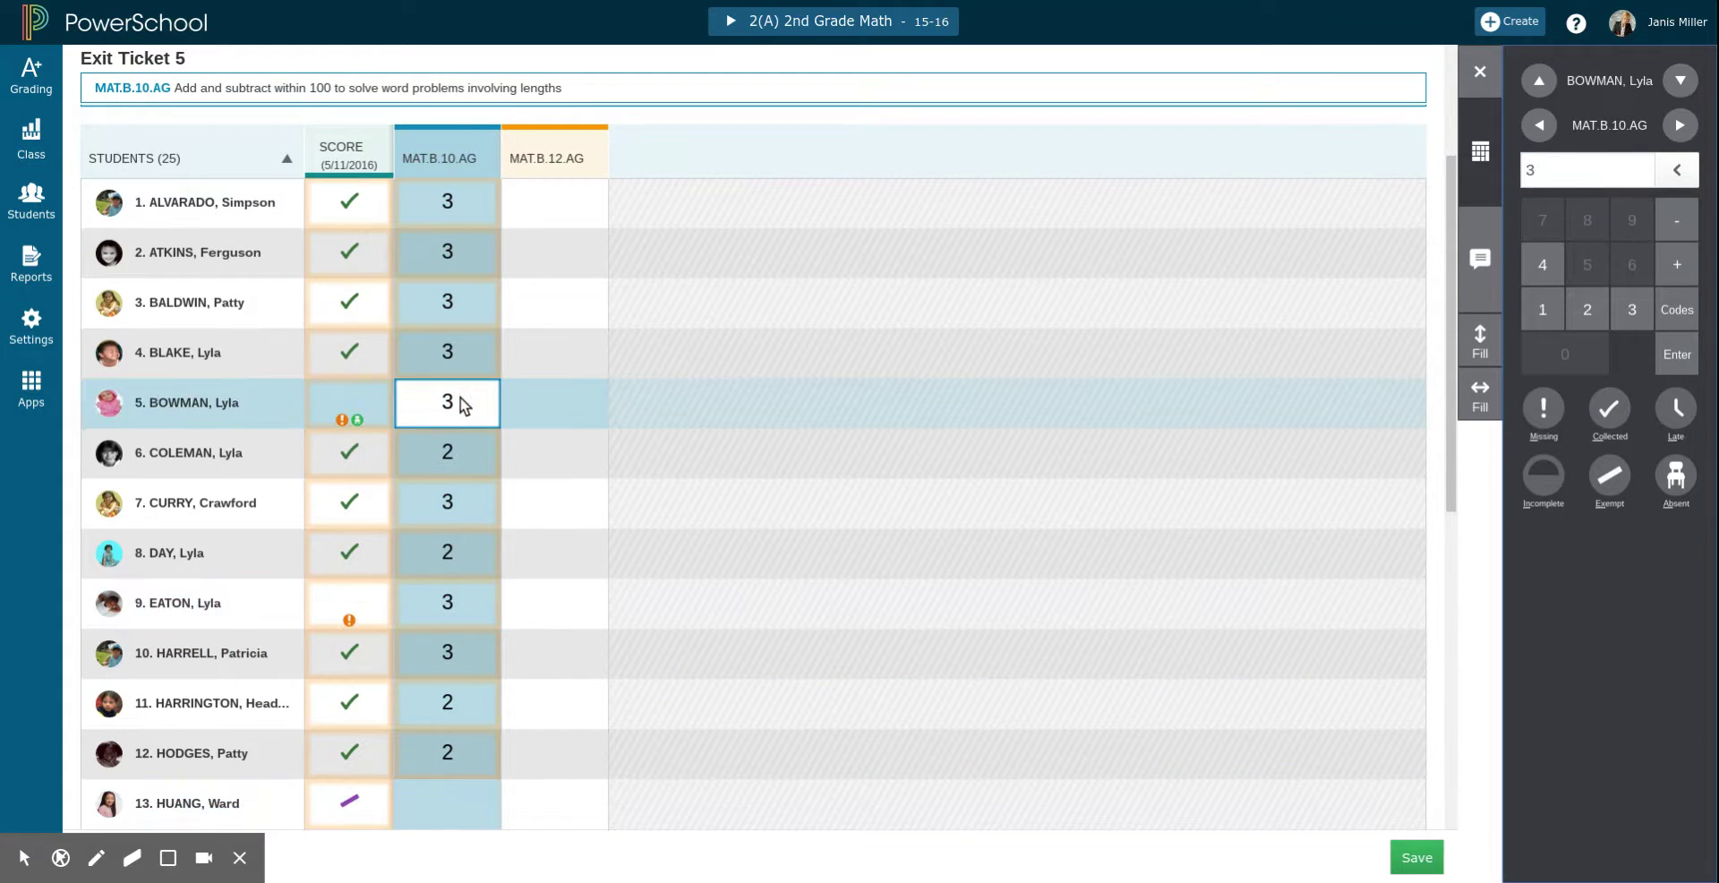
{"action": "key", "text": "BackSpace"}
{"action": "left_click", "coordinate": [412, 595]}
{"action": "key", "text": "BackSpace"}
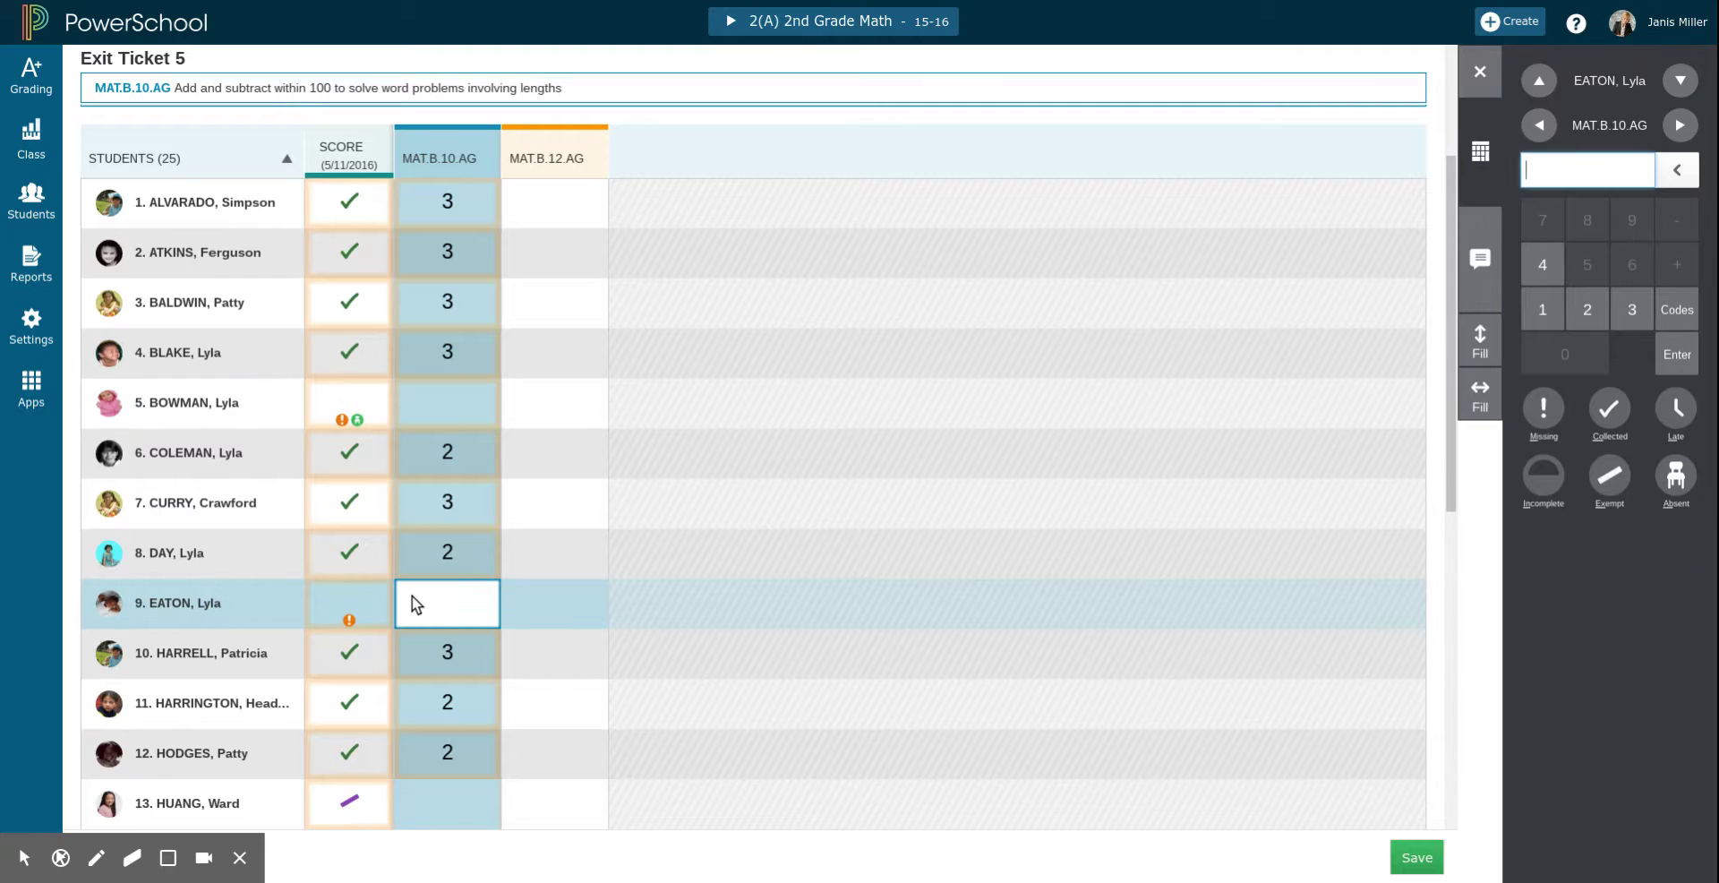
Step: Fill the MAT.B.10.AG score of 3 across to MAT.B.12.AG for the first and third students
{"action": "left_click", "coordinate": [460, 213]}
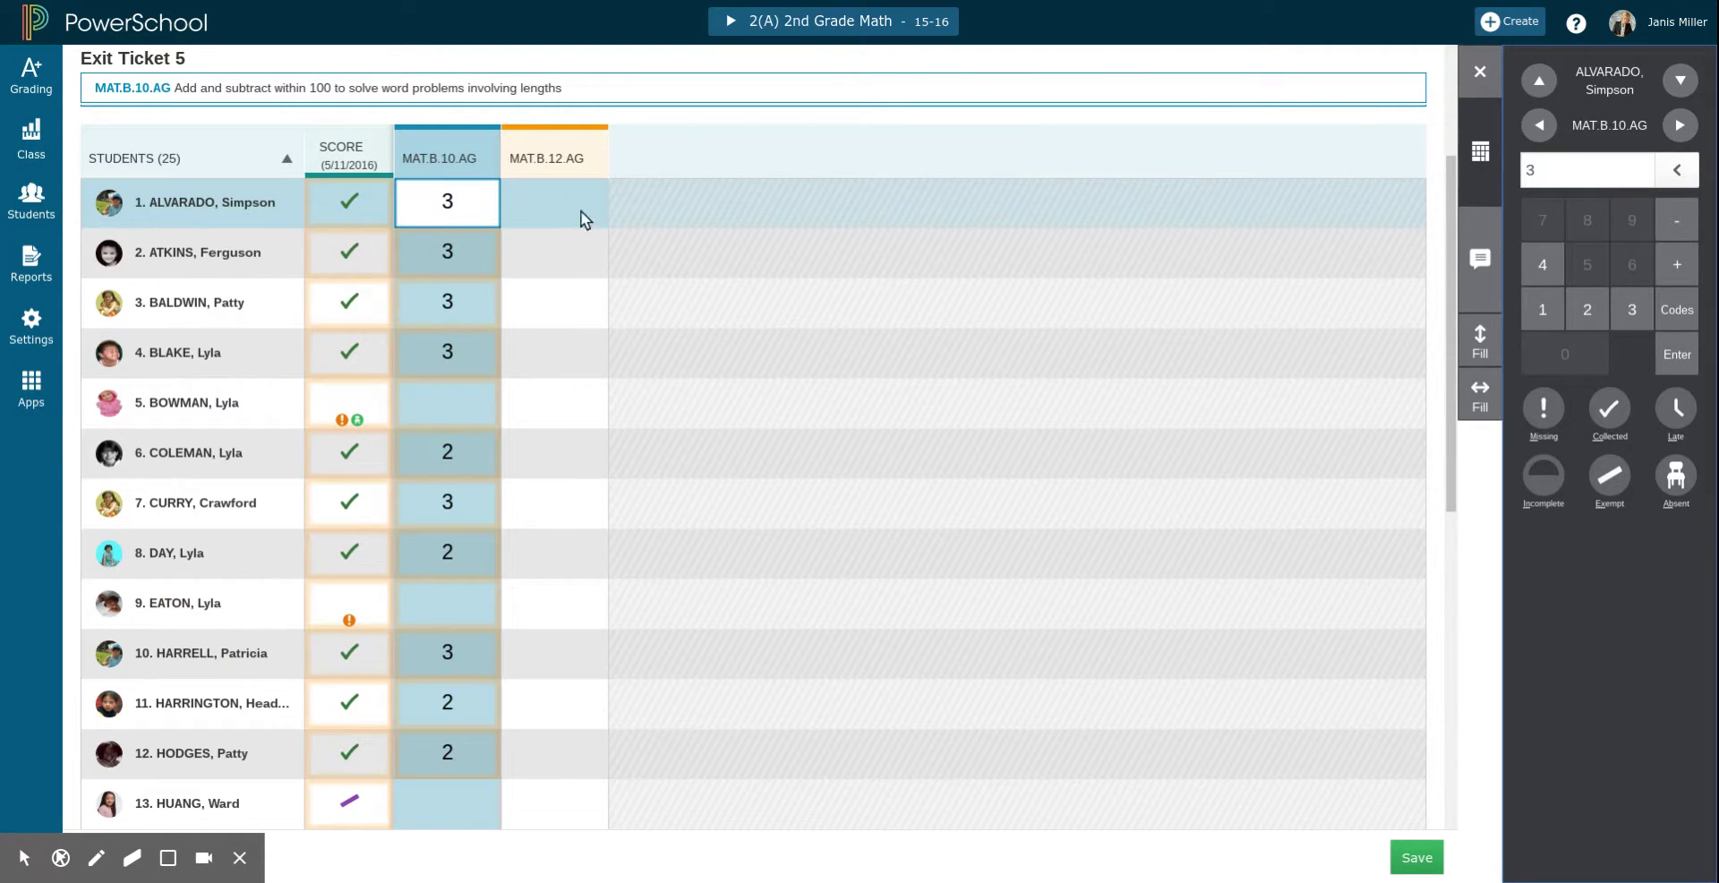
{"action": "left_click", "coordinate": [1489, 407]}
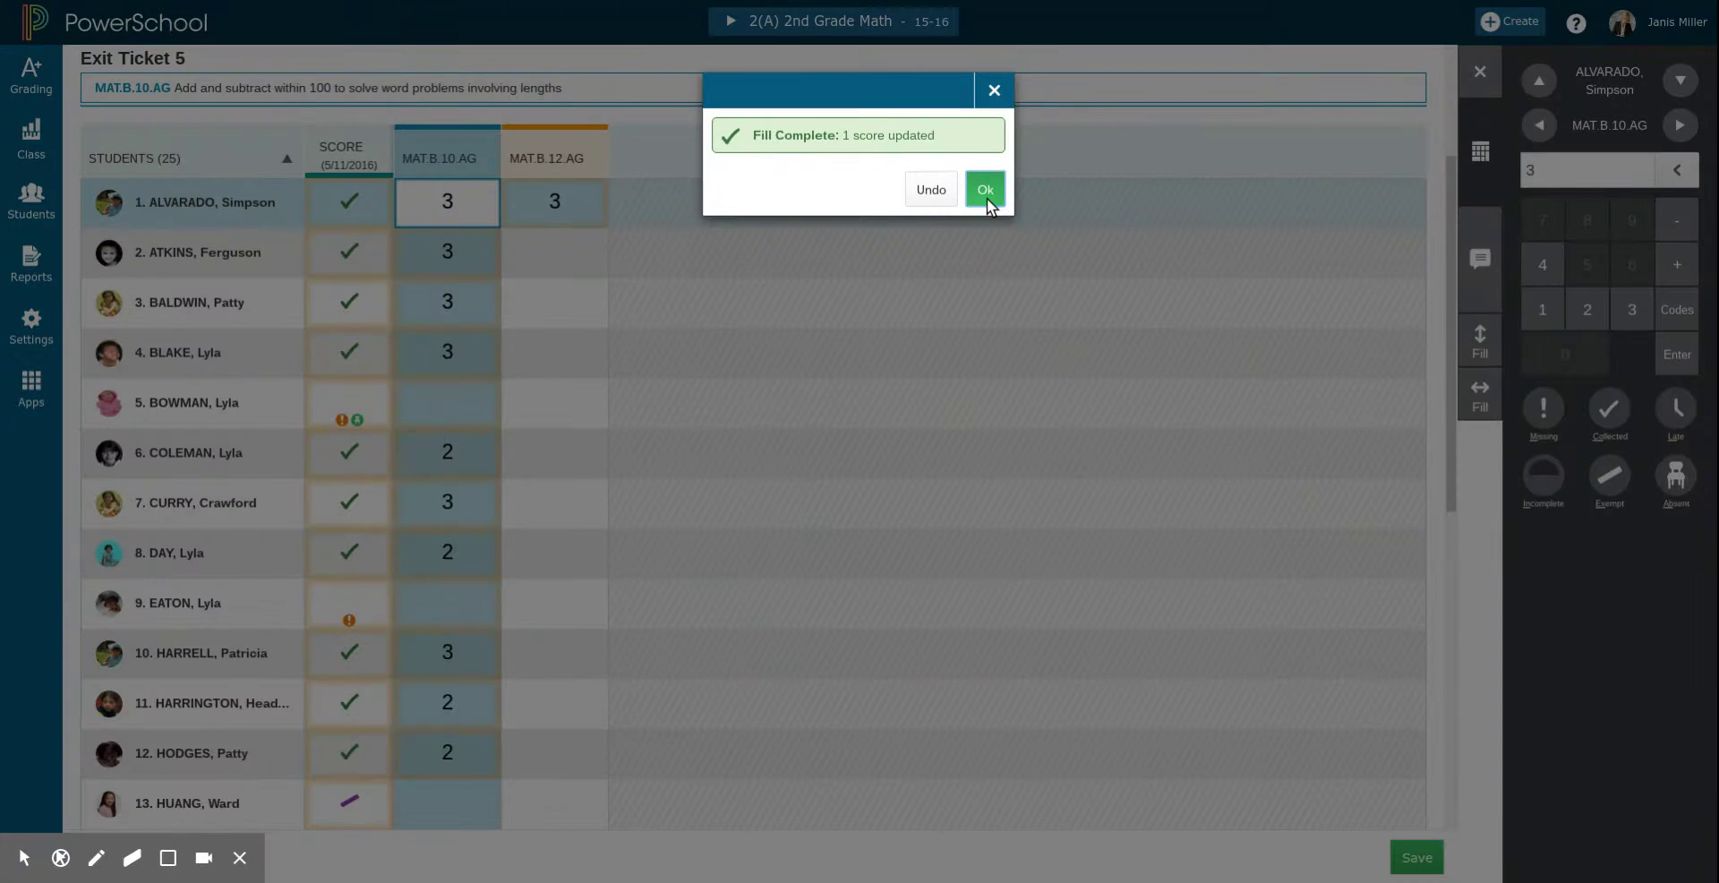
{"action": "left_click", "coordinate": [985, 193]}
{"action": "left_click", "coordinate": [453, 294]}
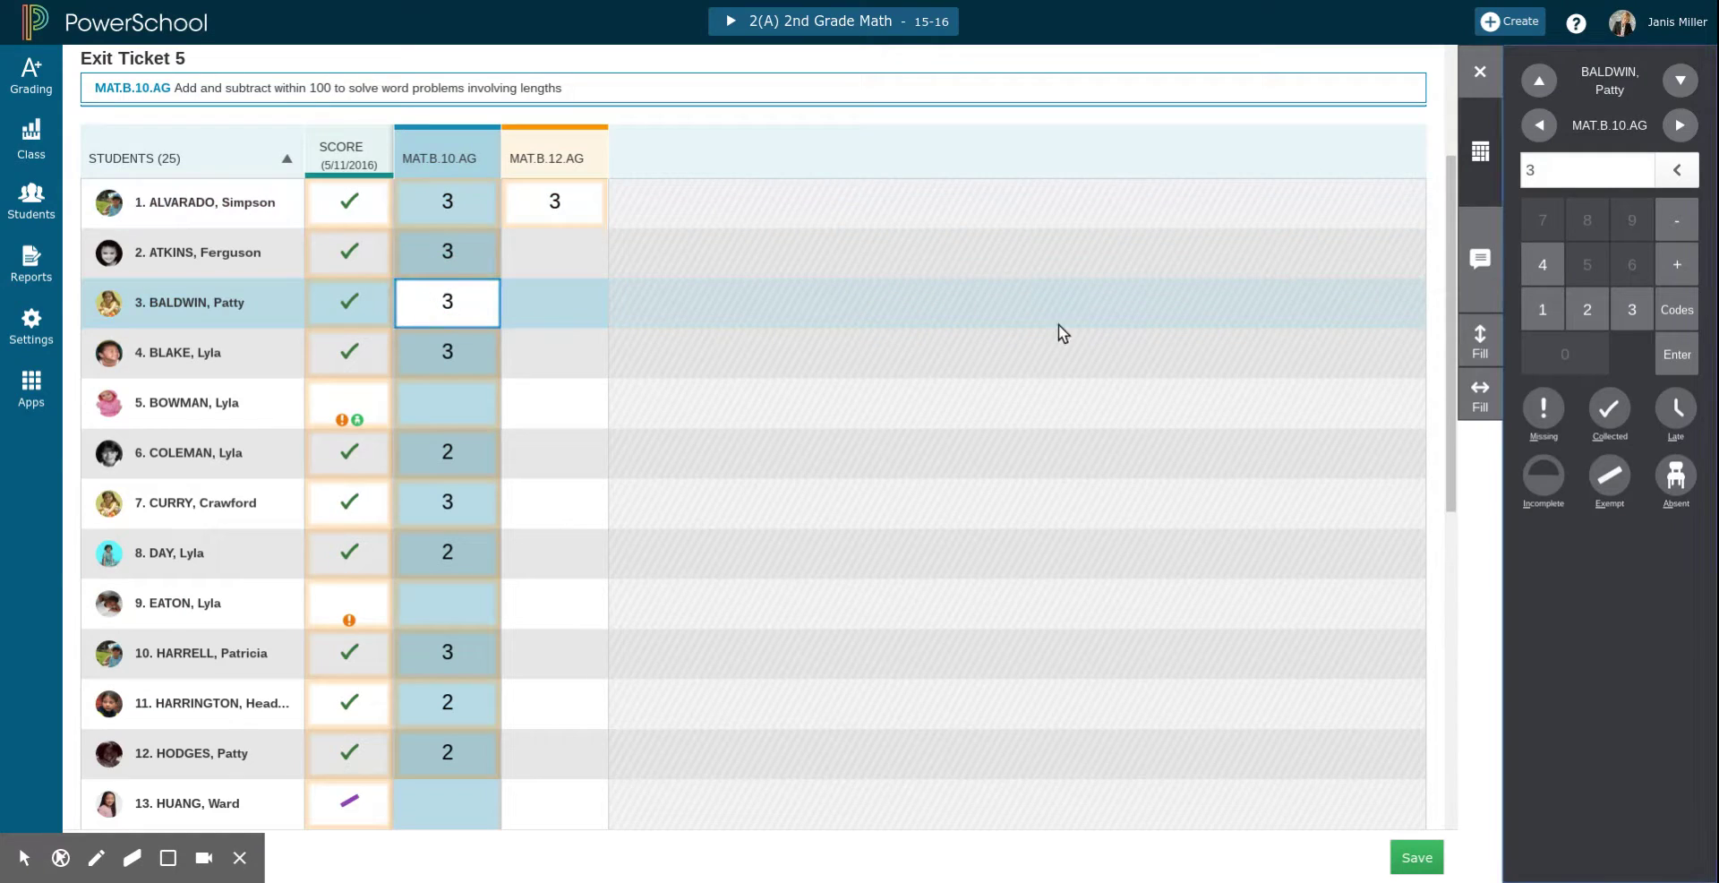
{"action": "left_click", "coordinate": [1480, 394]}
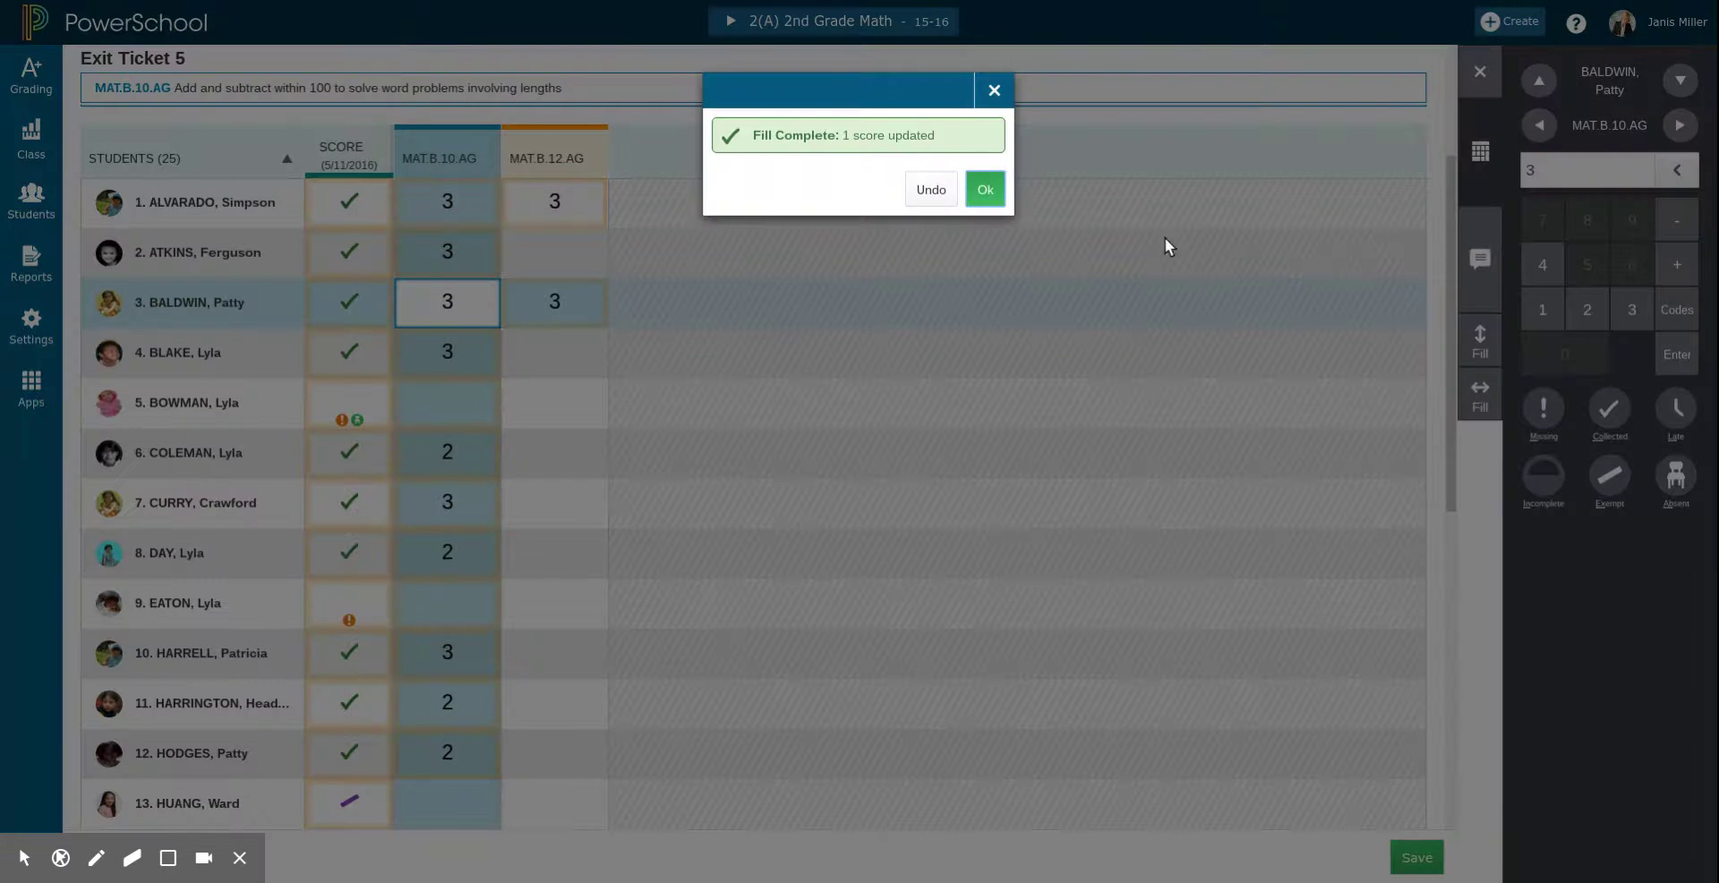
{"action": "left_click", "coordinate": [988, 189]}
Step: Enter MAT.B.12.AG scores of 2 for the fourteenth student, 4 for the seventeenth and 1 for the tenth
{"action": "scroll", "coordinate": [535, 516], "scroll_direction": "down", "scroll_amount": 1}
{"action": "scroll", "coordinate": [538, 520], "scroll_direction": "down", "scroll_amount": 3}
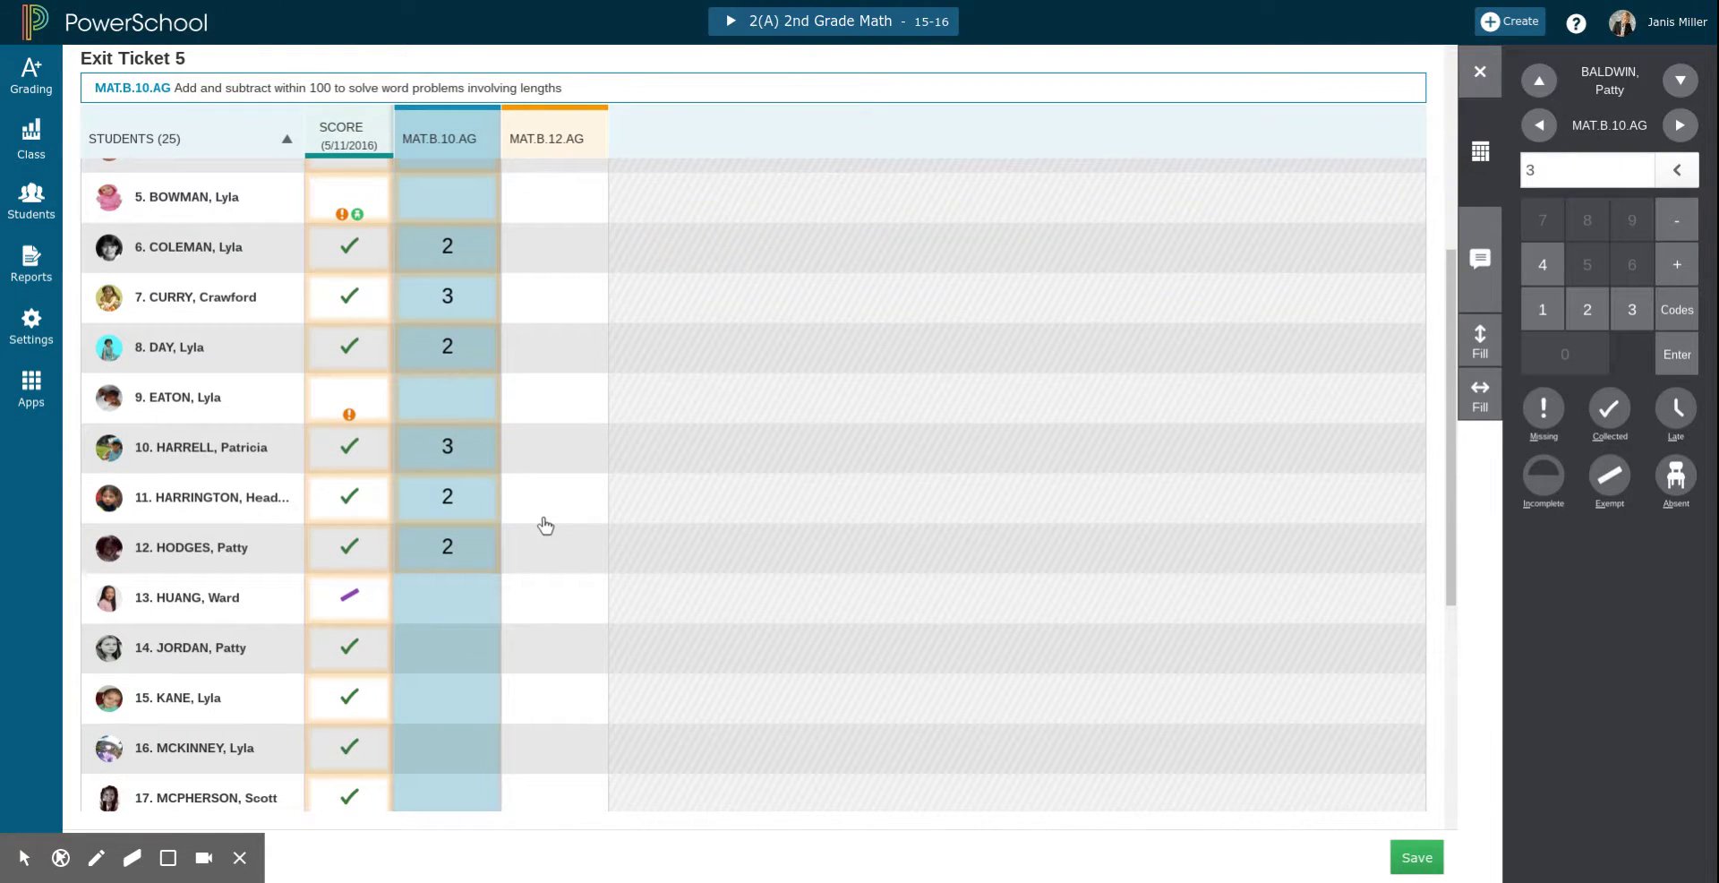
{"action": "left_click", "coordinate": [570, 652]}
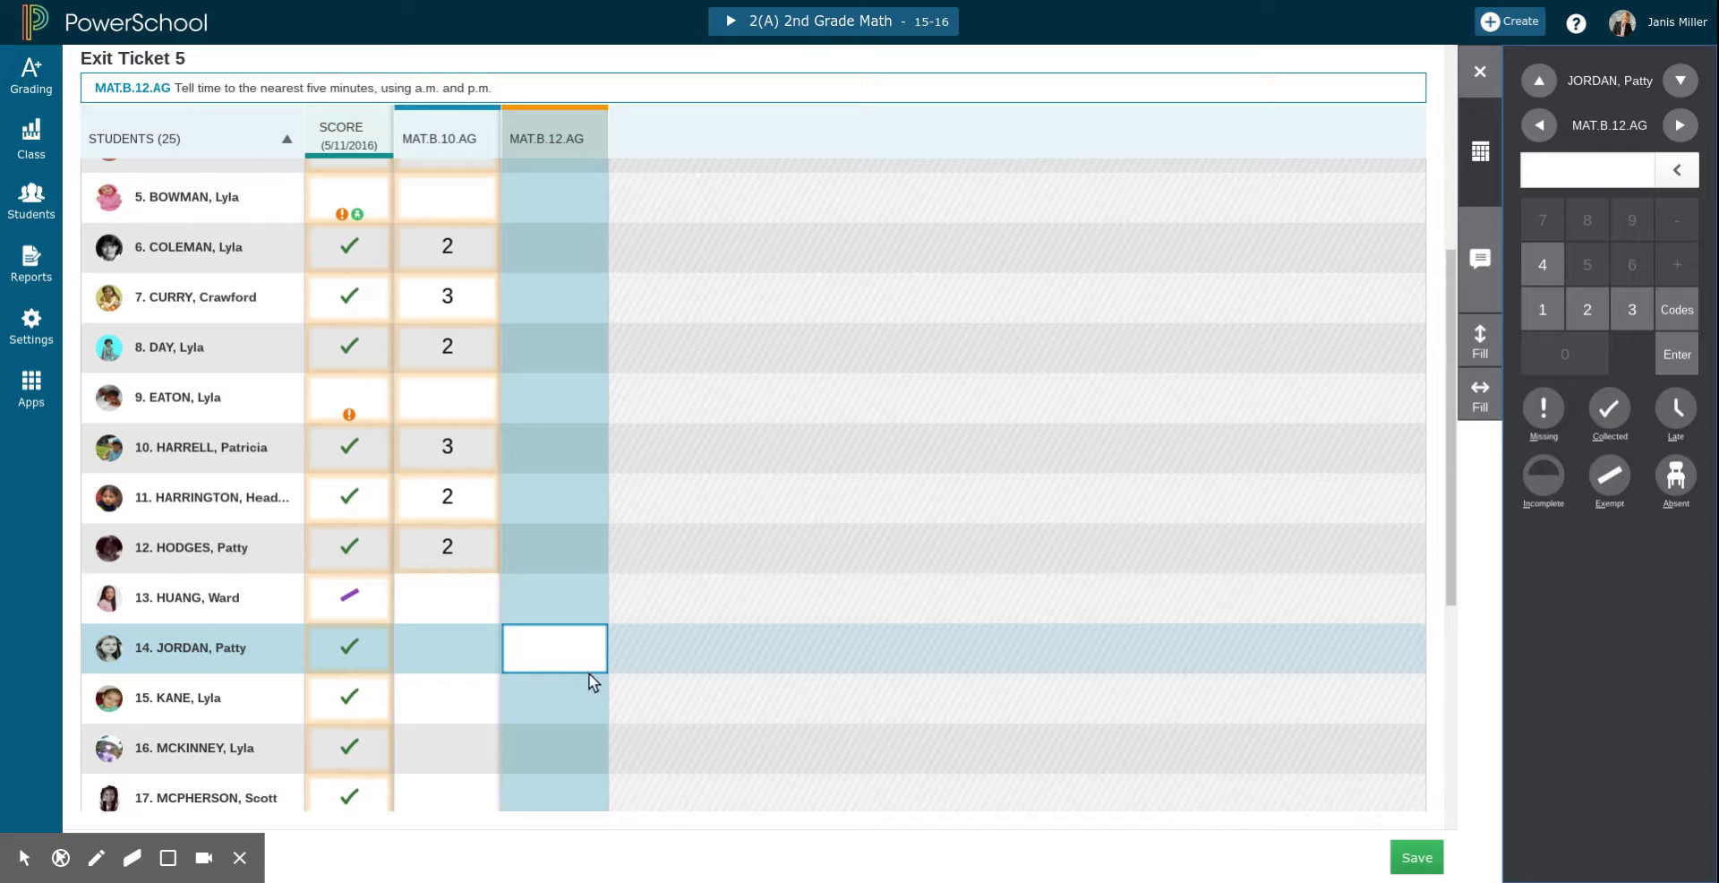
{"action": "type", "text": "2"}
{"action": "left_click", "coordinate": [561, 779]}
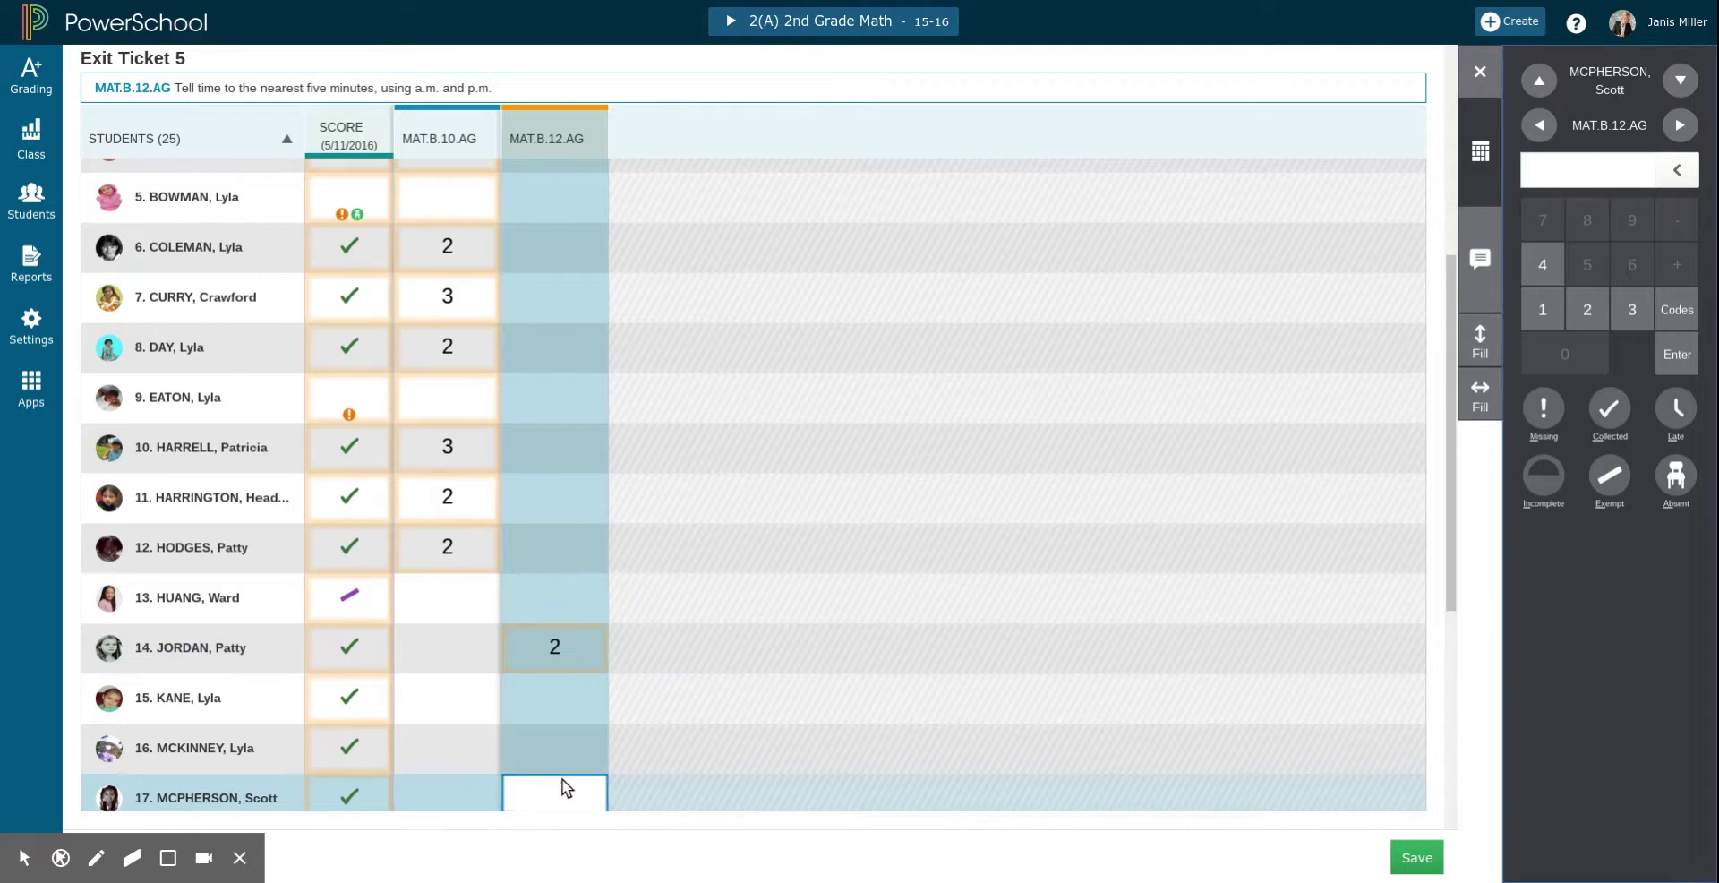
{"action": "type", "text": "4"}
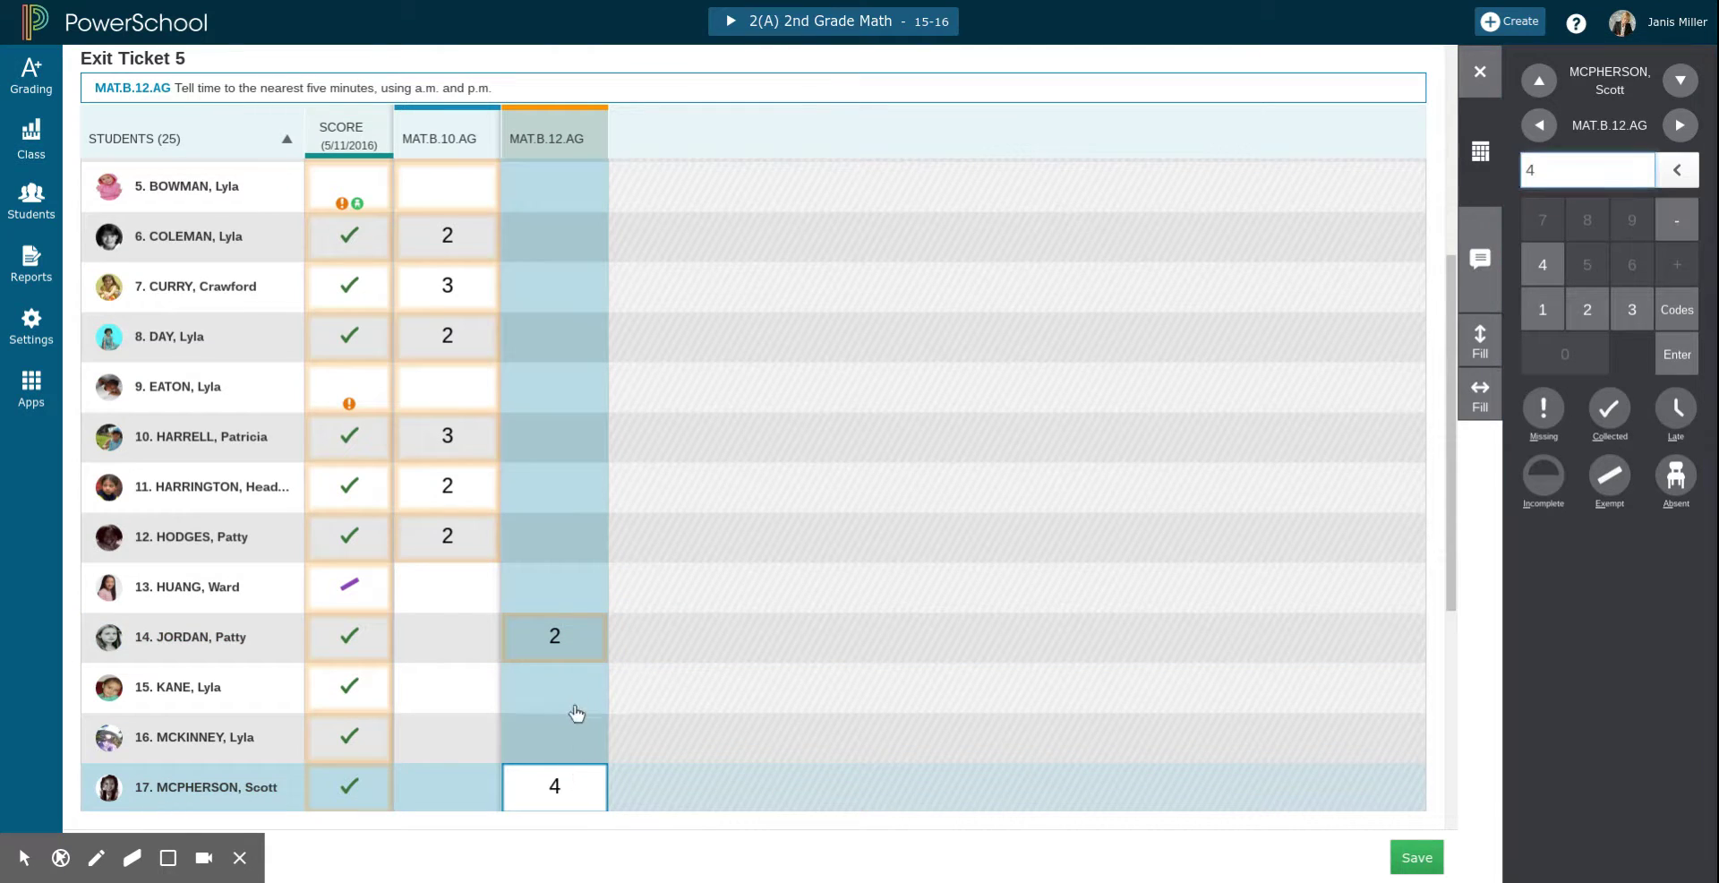
{"action": "left_click", "coordinate": [573, 407]}
{"action": "left_click", "coordinate": [573, 433]}
{"action": "type", "text": "1"}
Step: Give the fourth student a MAT.B.12.AG score of 3 and fill it down the column's empty cells
{"action": "scroll", "coordinate": [578, 409], "scroll_direction": "up", "scroll_amount": 5}
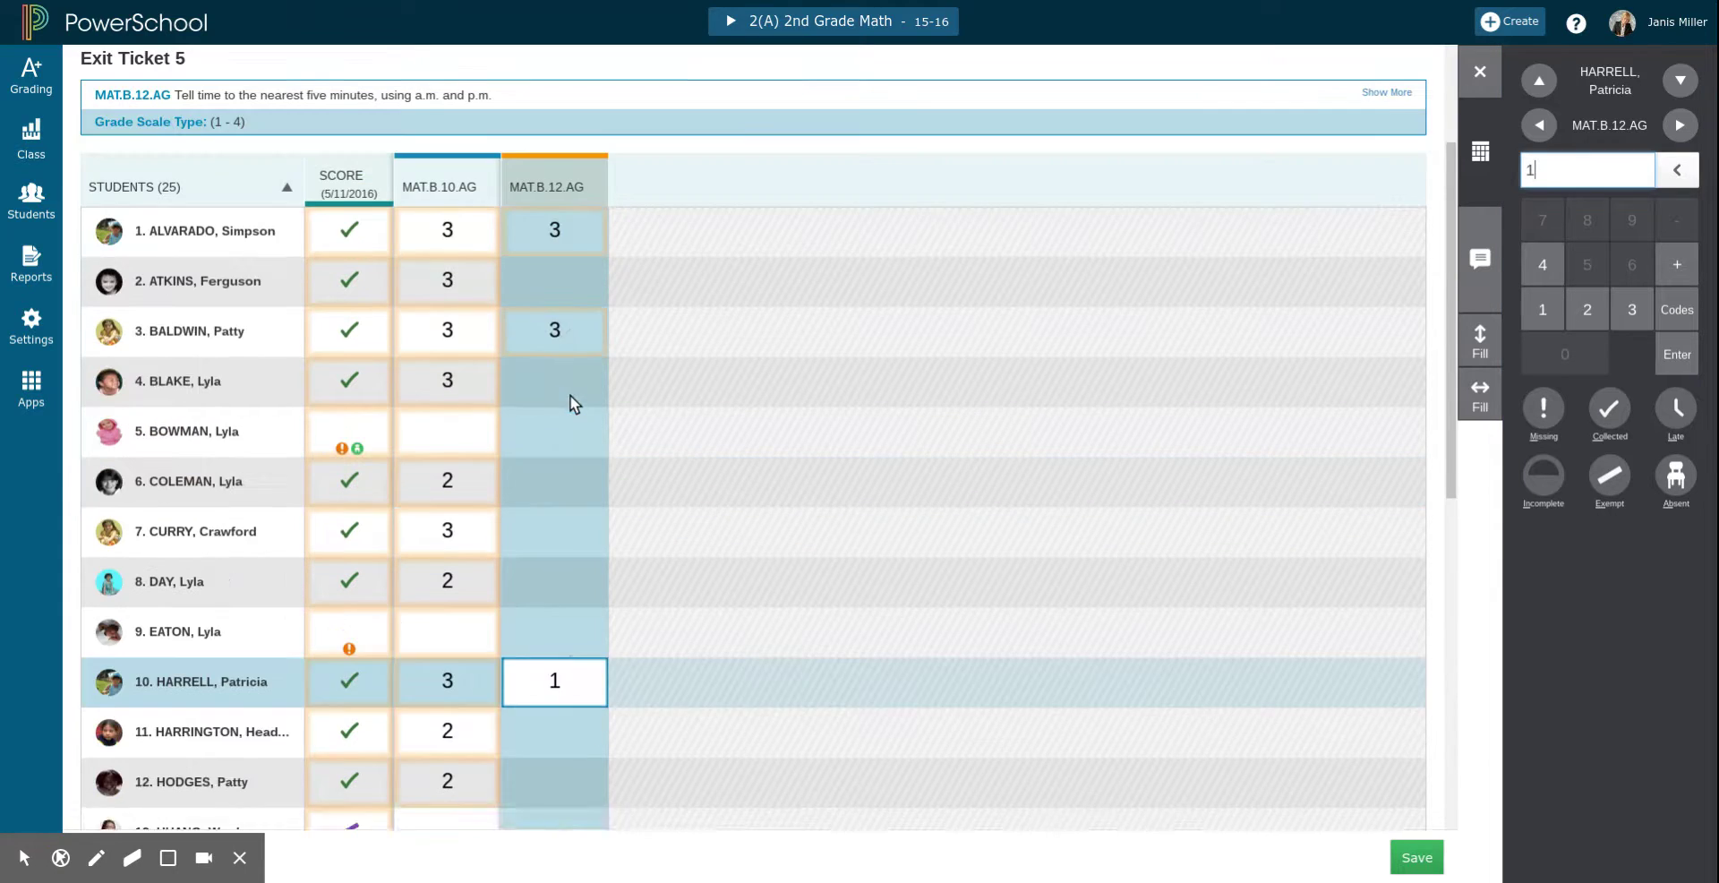
{"action": "scroll", "coordinate": [586, 562], "scroll_direction": "down", "scroll_amount": 1}
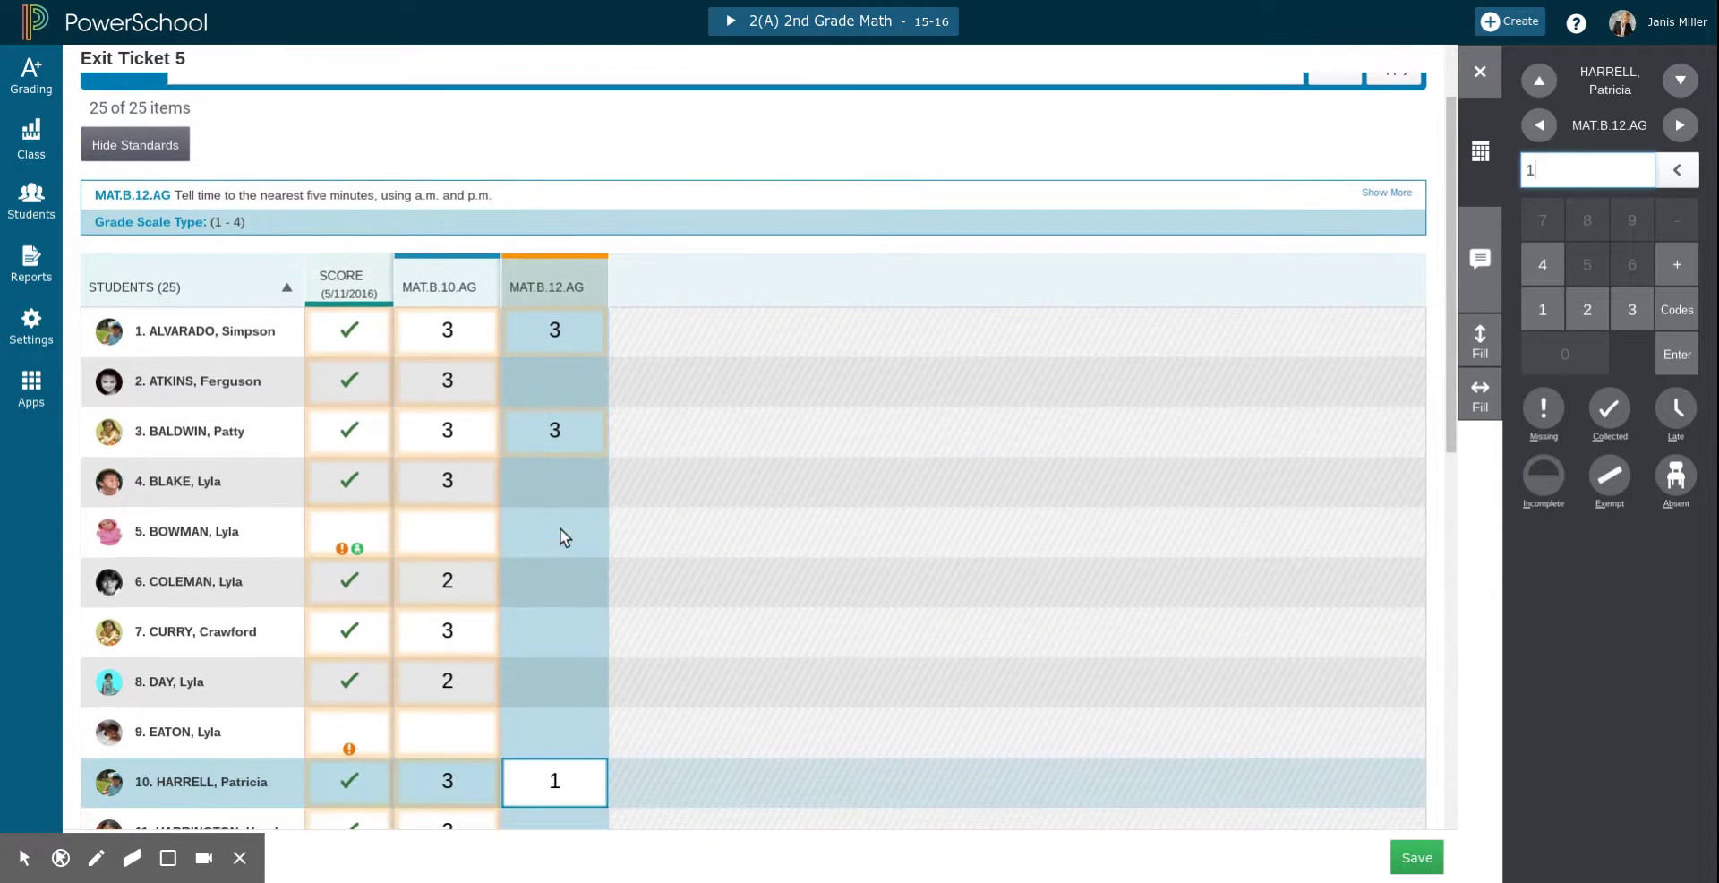
{"action": "left_click", "coordinate": [542, 480]}
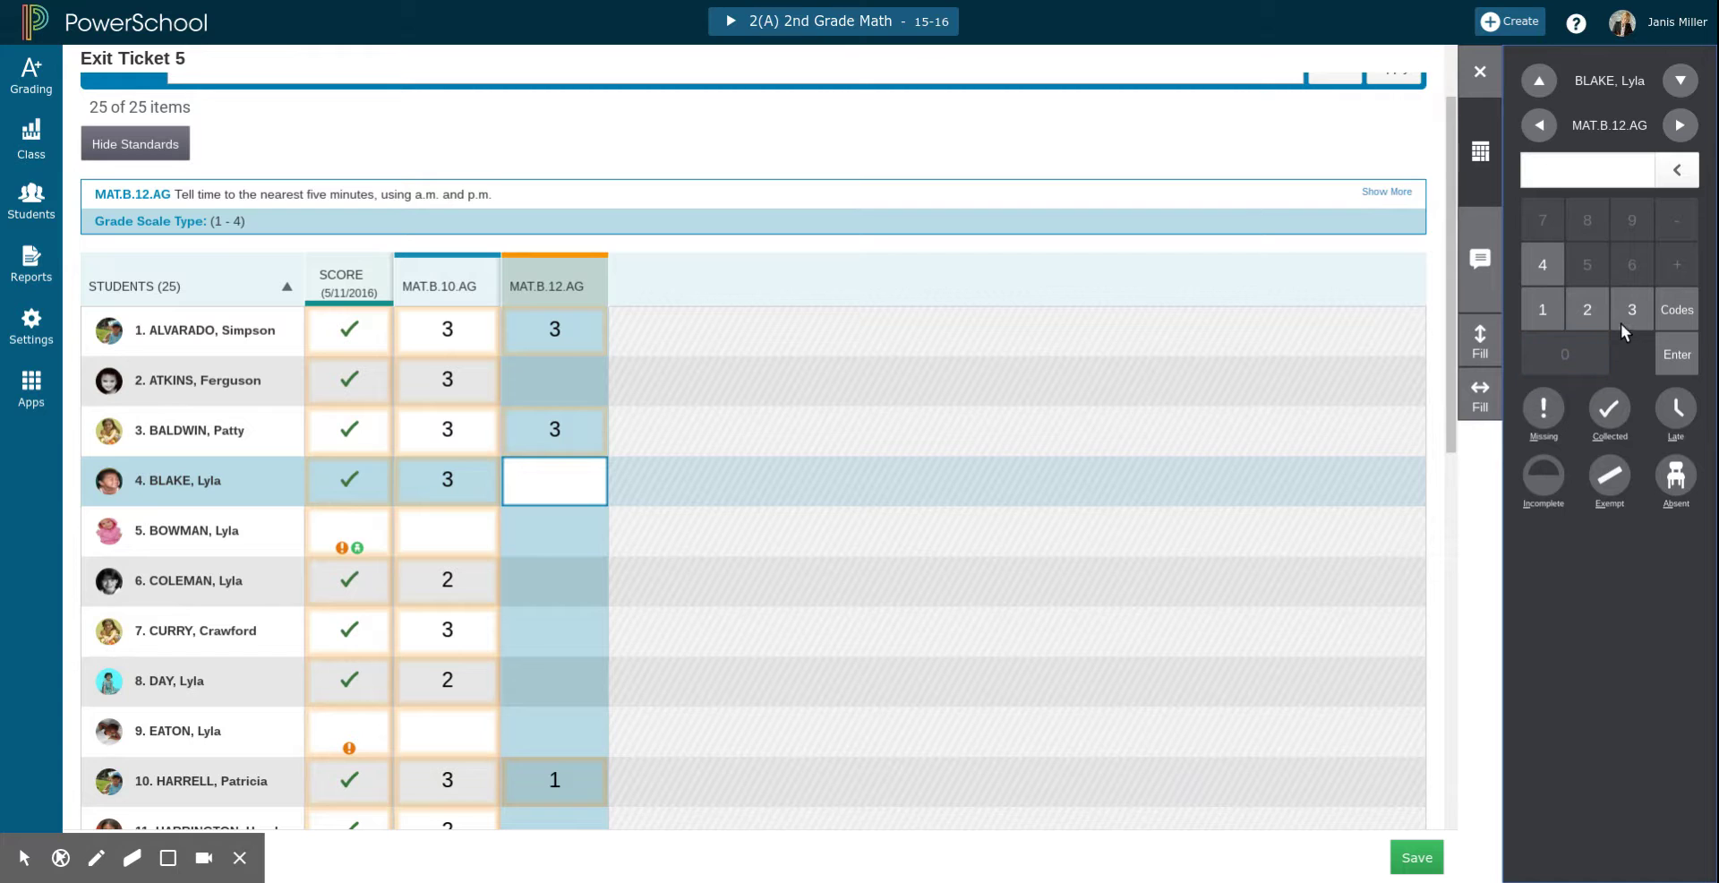
{"action": "type", "text": "3"}
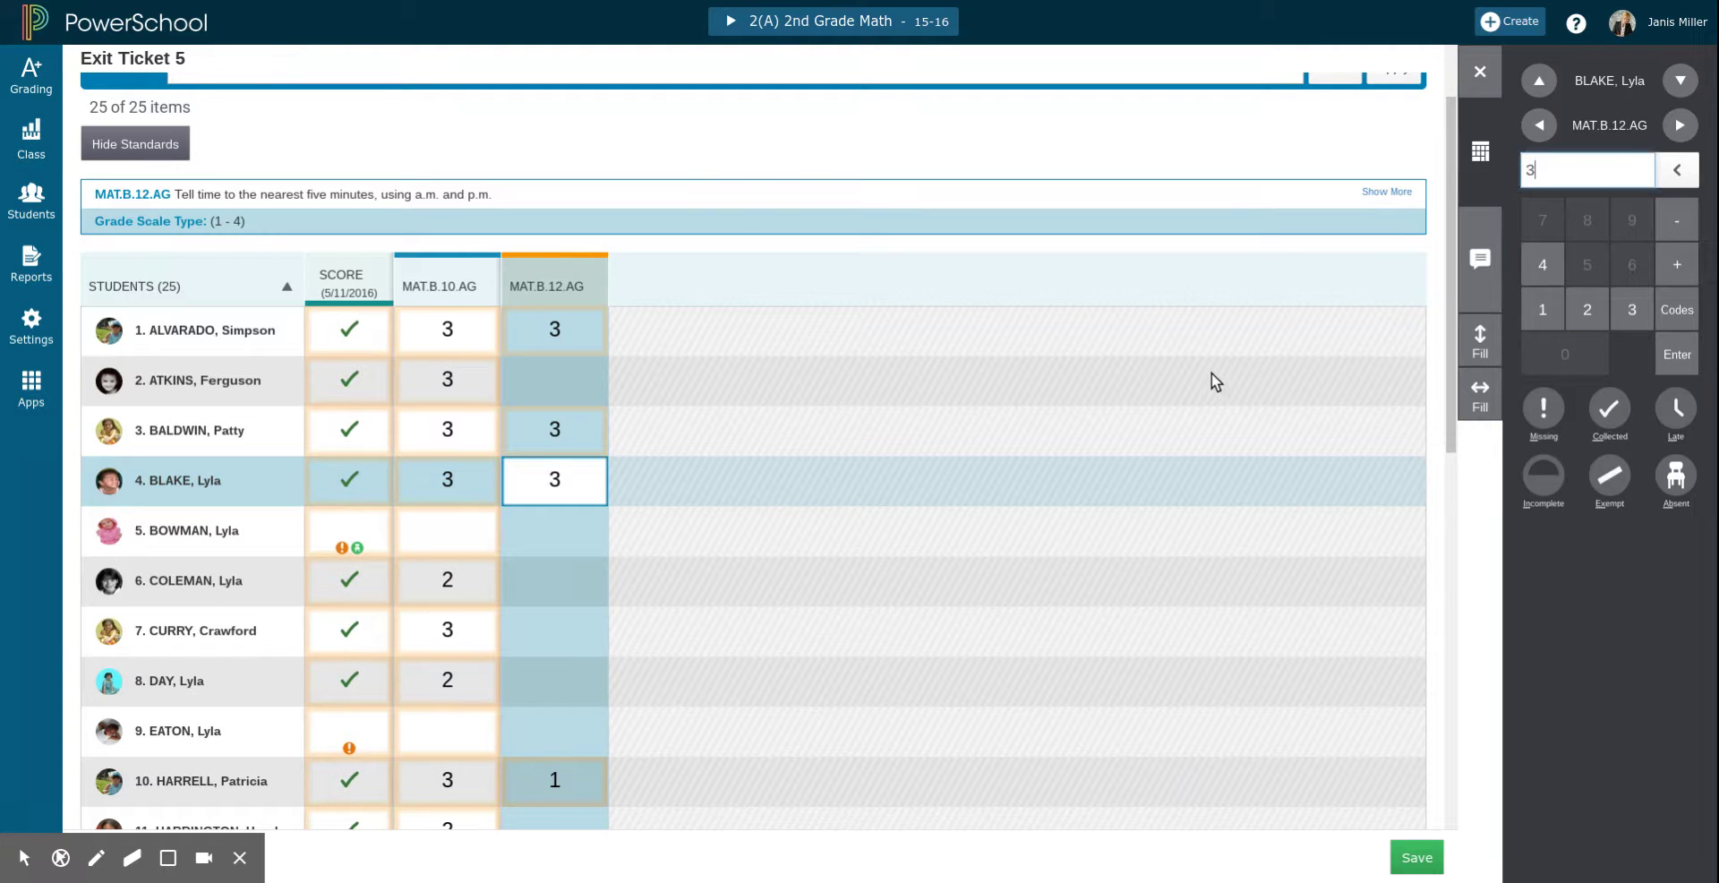
{"action": "left_click", "coordinate": [1480, 345]}
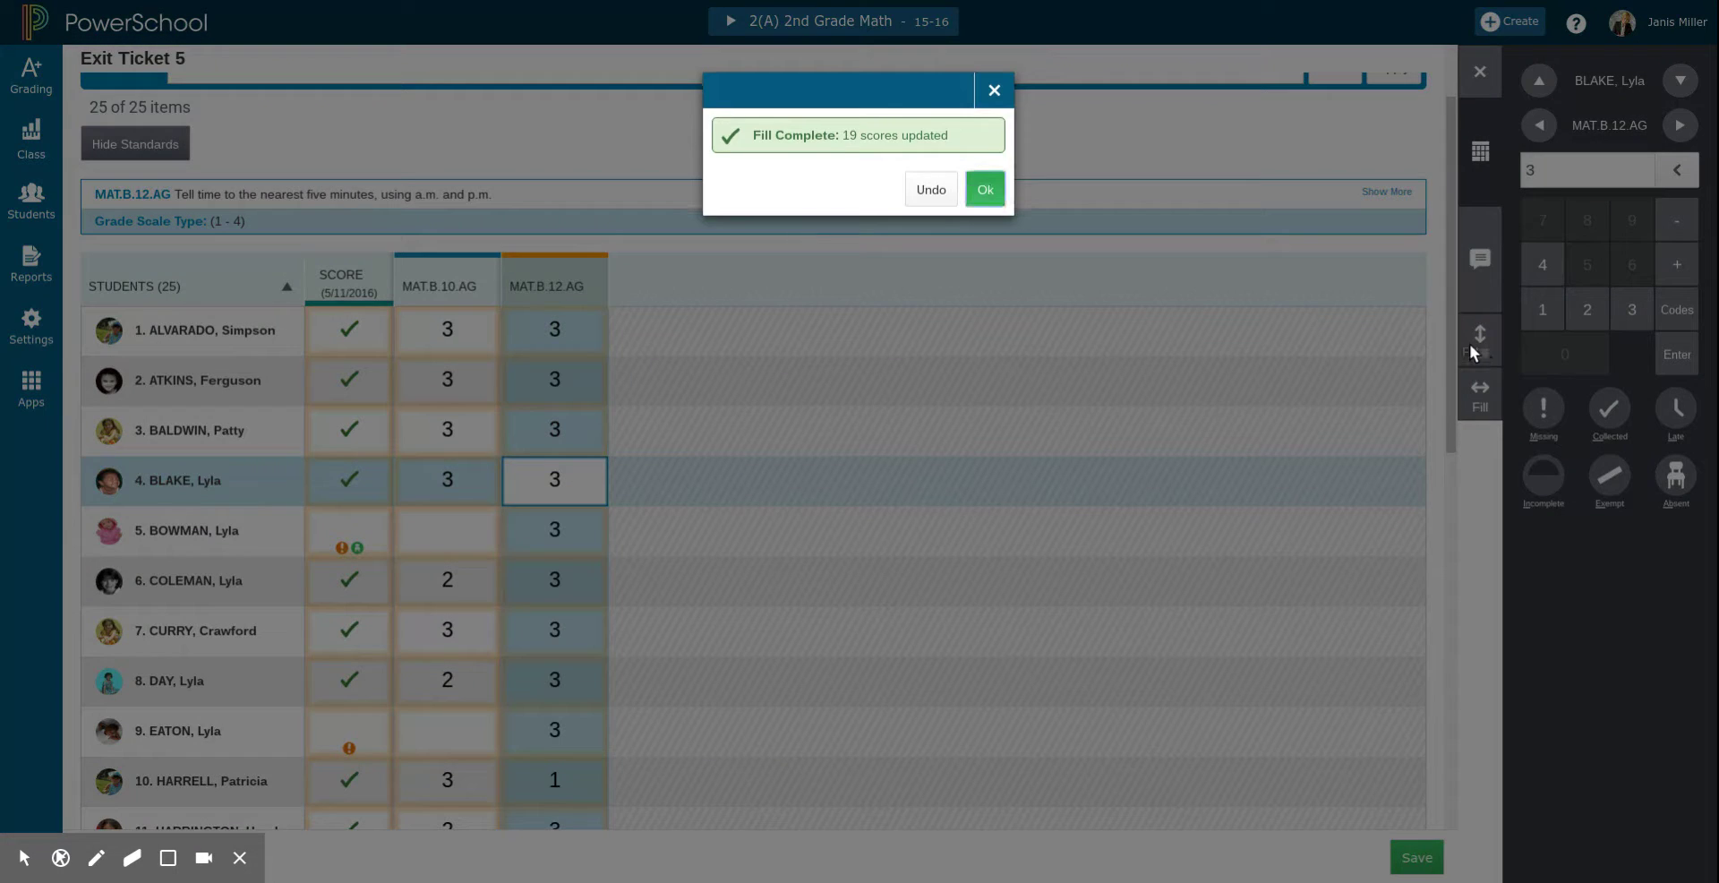
{"action": "left_click", "coordinate": [983, 192]}
Step: Review the students' scores in both standards columns of the Exit Ticket 5 scoresheet
{"action": "scroll", "coordinate": [436, 591], "scroll_direction": "down", "scroll_amount": 1}
{"action": "scroll", "coordinate": [435, 591], "scroll_direction": "down", "scroll_amount": 4}
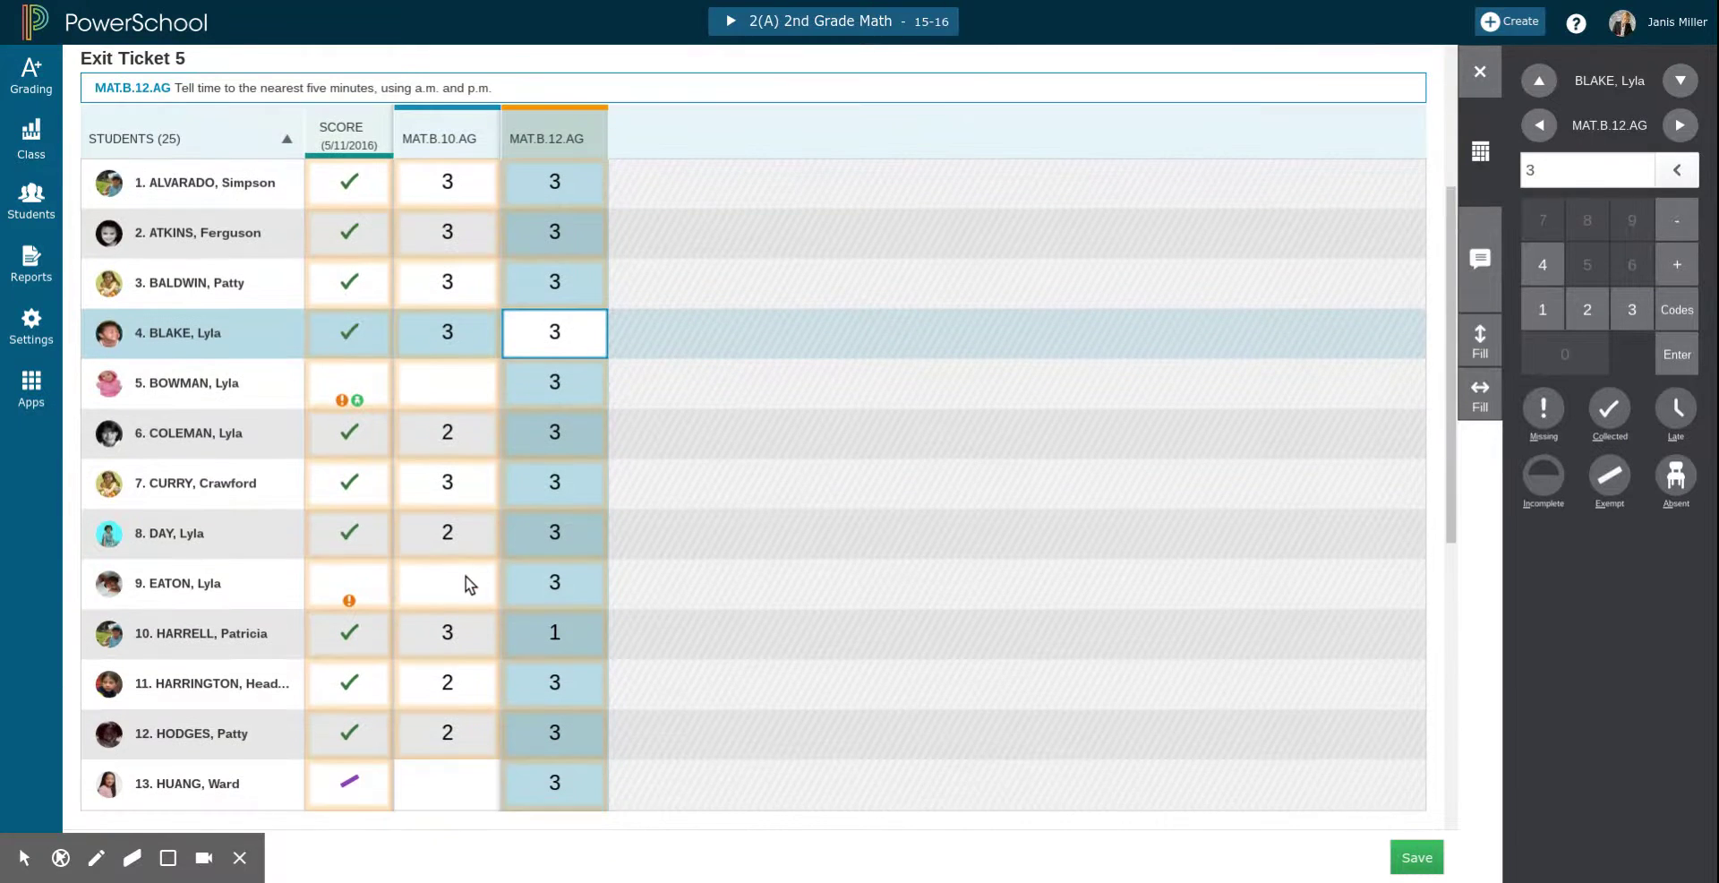
{"action": "scroll", "coordinate": [468, 580], "scroll_direction": "up", "scroll_amount": 3}
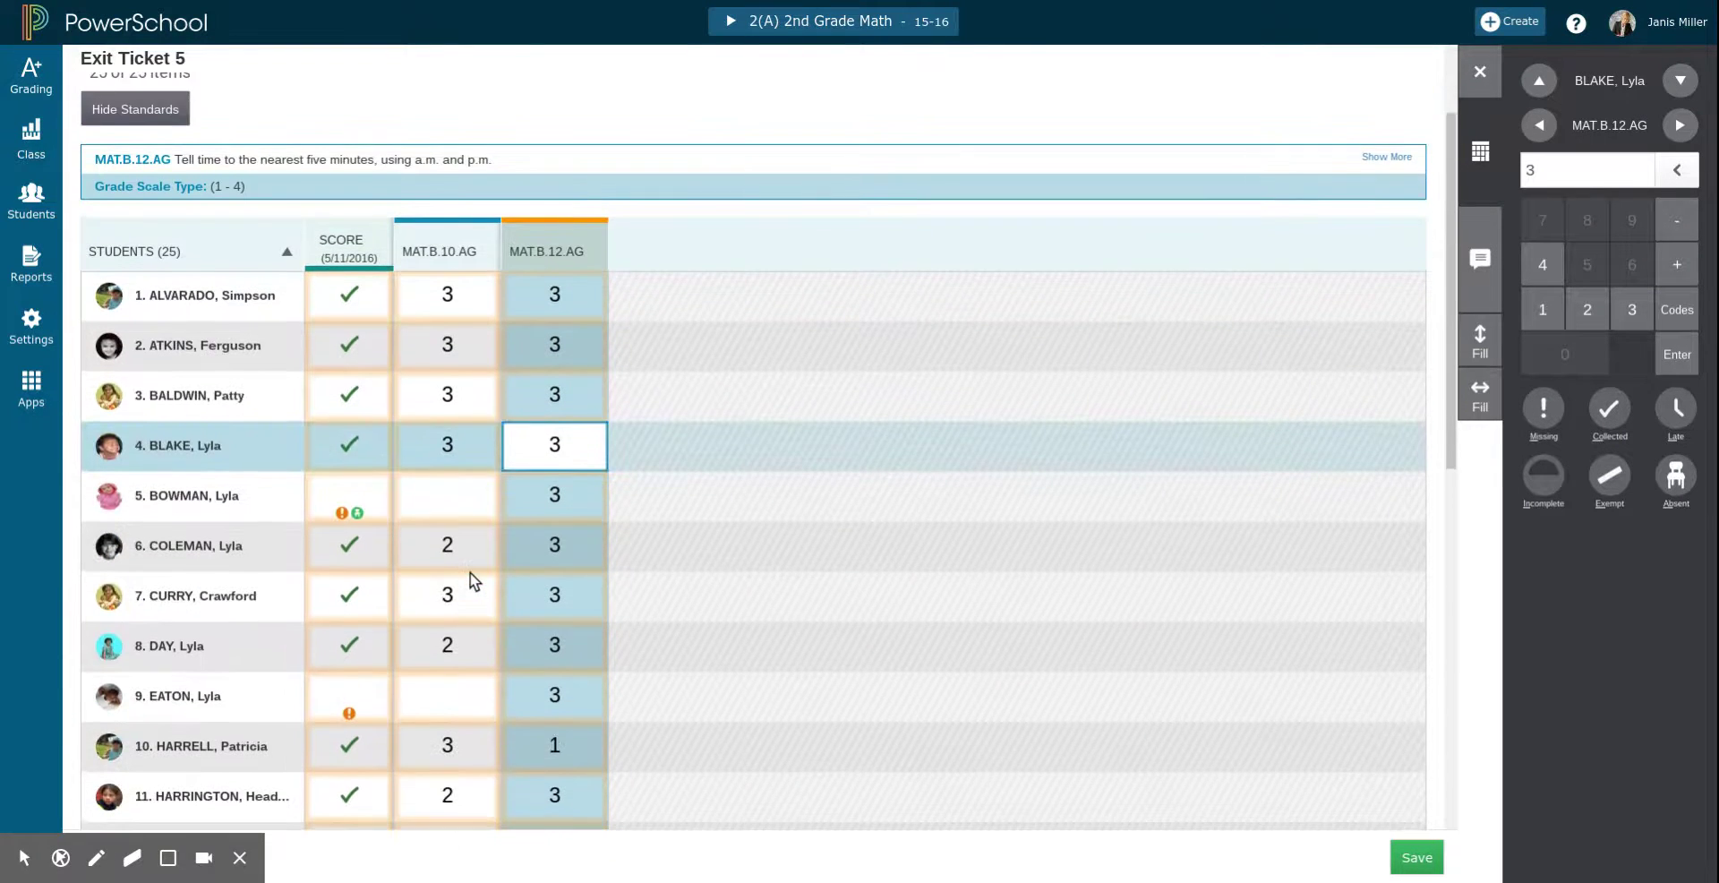
{"action": "scroll", "coordinate": [472, 582], "scroll_direction": "down", "scroll_amount": 2}
{"action": "scroll", "coordinate": [486, 567], "scroll_direction": "up", "scroll_amount": 1}
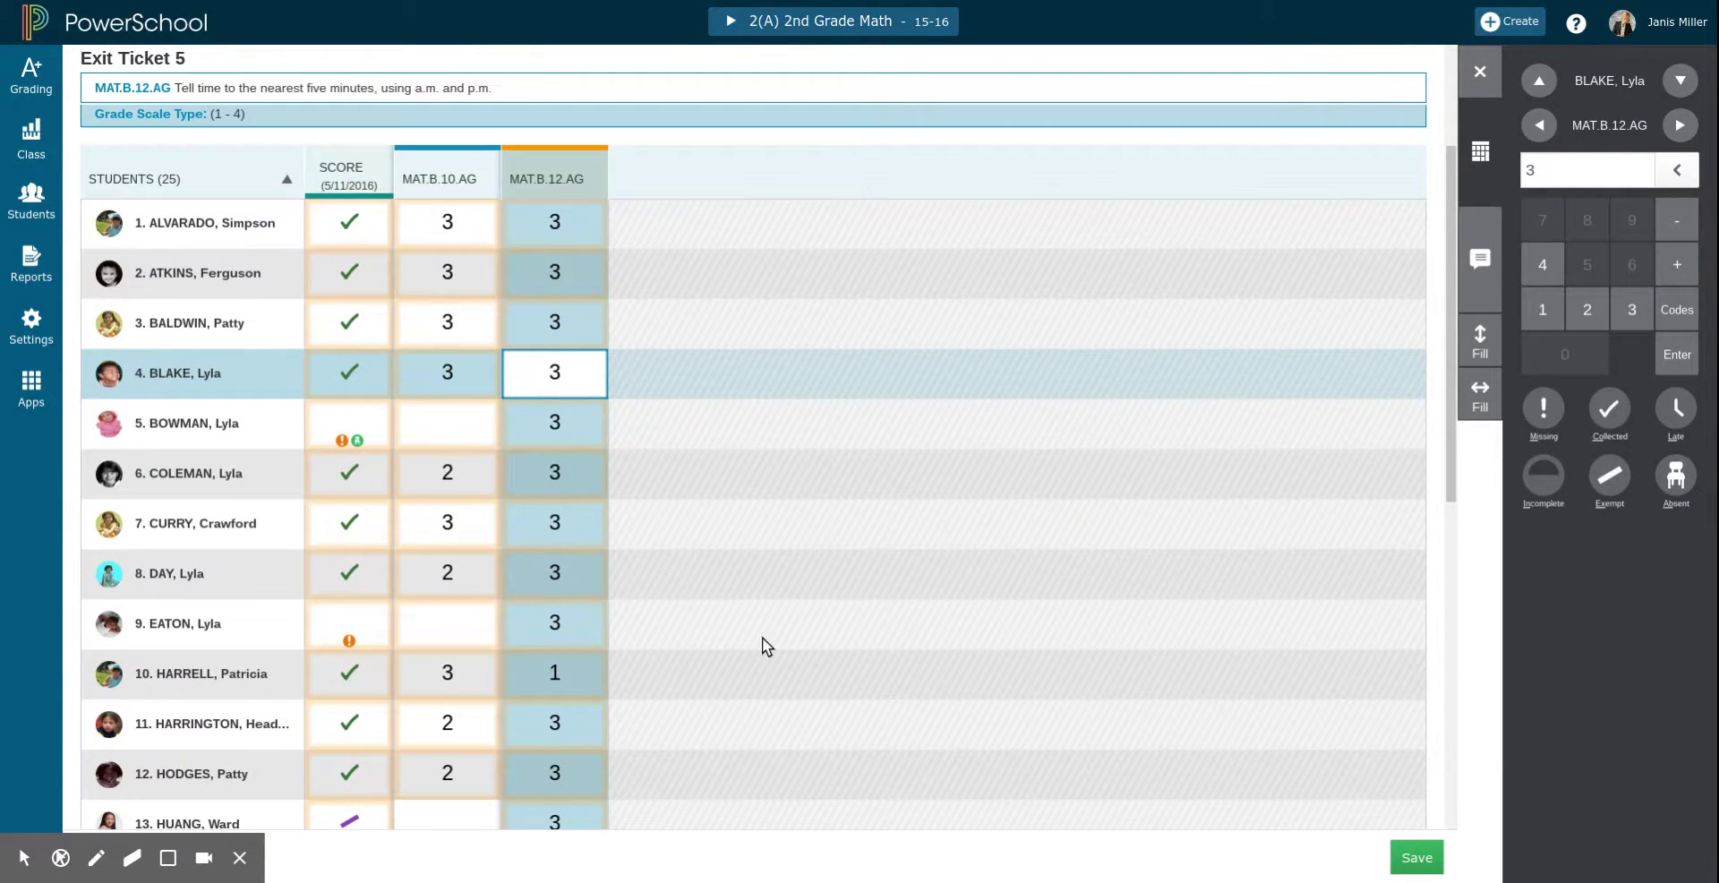
{"action": "scroll", "coordinate": [495, 565], "scroll_direction": "down", "scroll_amount": 3}
{"action": "scroll", "coordinate": [483, 585], "scroll_direction": "down", "scroll_amount": 4}
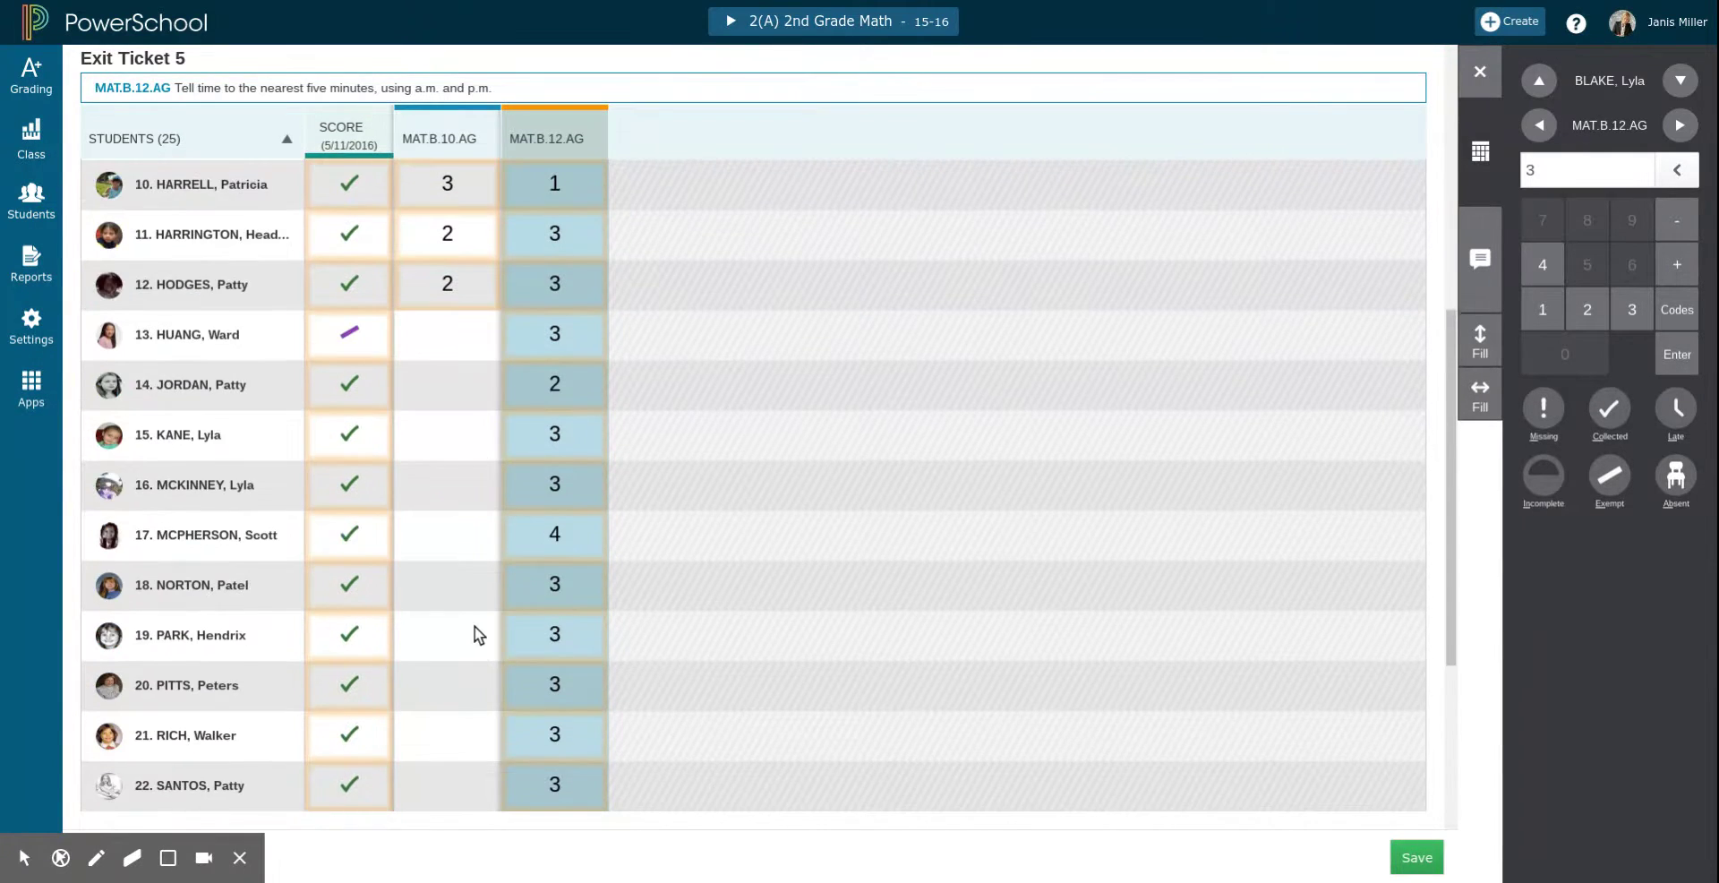
{"action": "scroll", "coordinate": [480, 631], "scroll_direction": "up", "scroll_amount": 5}
Step: Save the Exit Ticket 5 scores and return to the class's assignments list
{"action": "left_click", "coordinate": [1424, 860]}
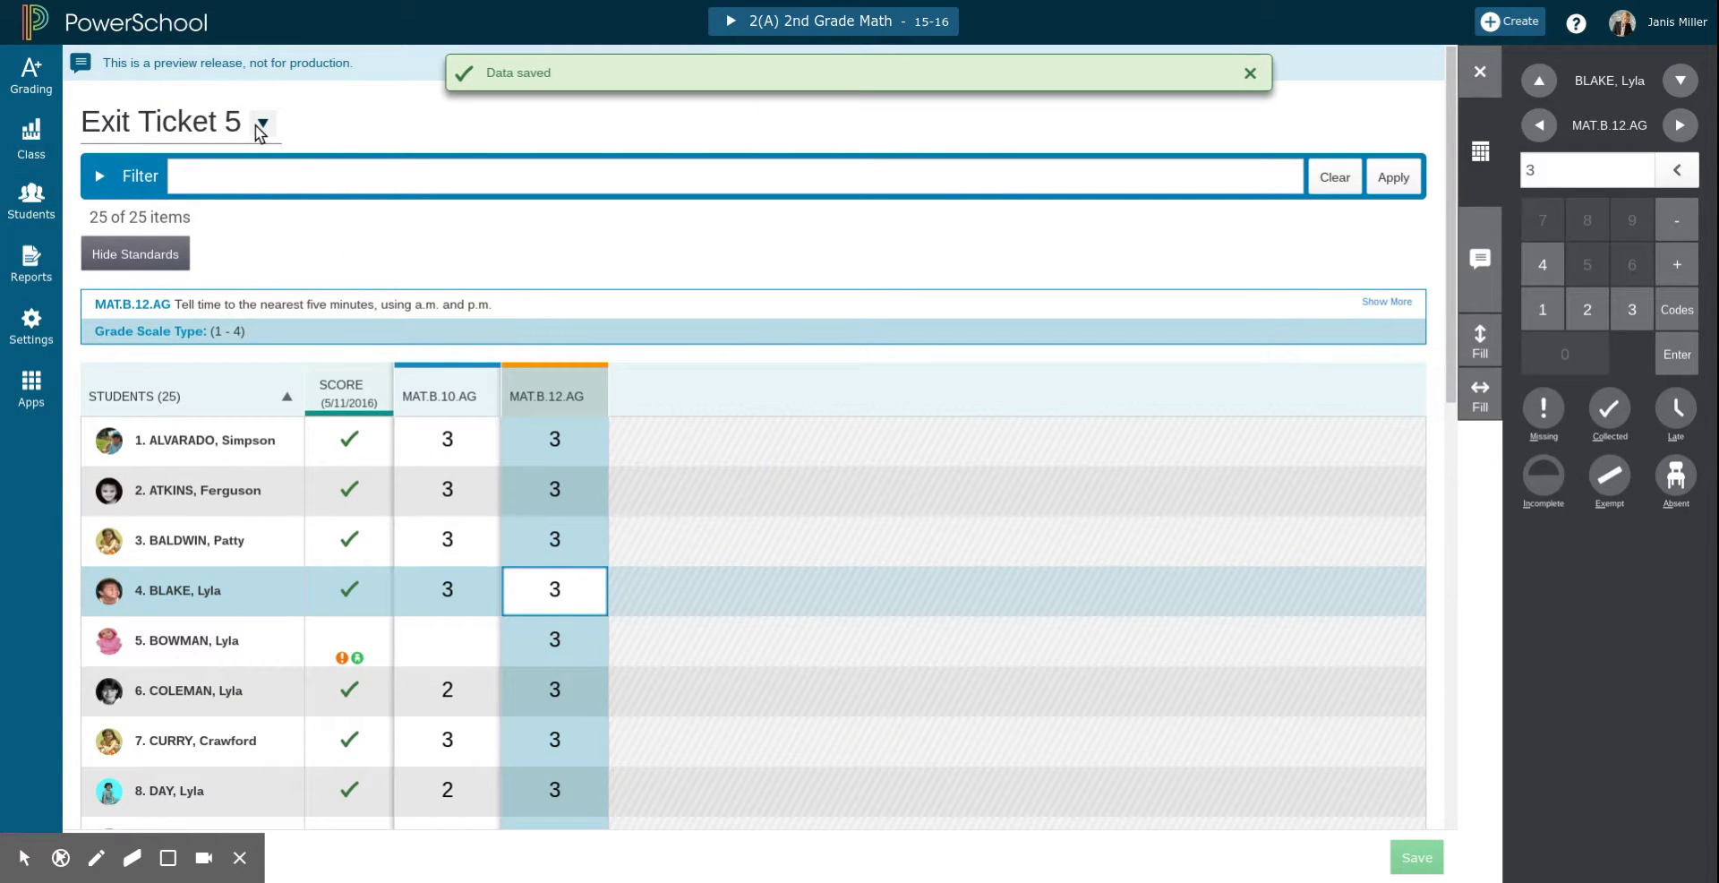
{"action": "left_click", "coordinate": [45, 94]}
{"action": "left_click", "coordinate": [184, 118]}
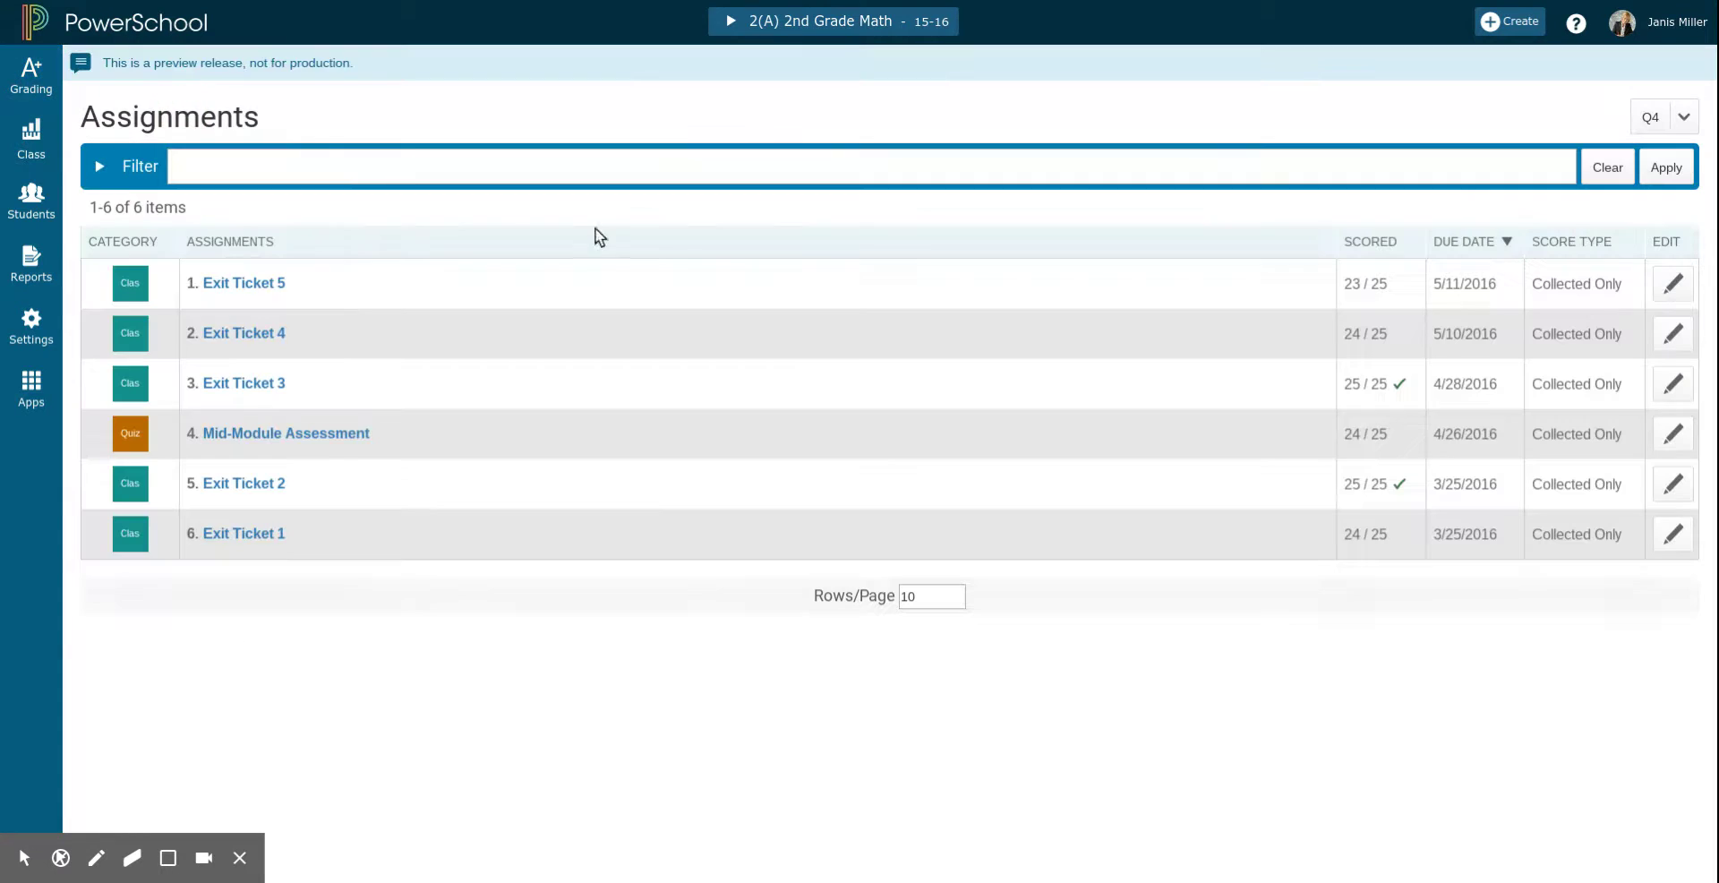